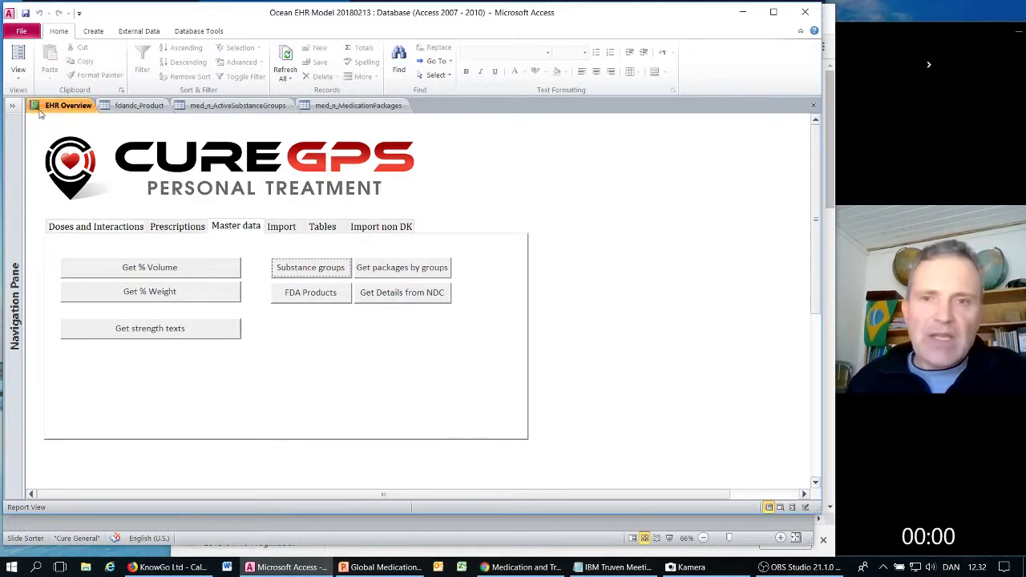
Step: Locate the Tramadol record among the substance groups and get the medication packages for substance group 1246
left_click(299, 271)
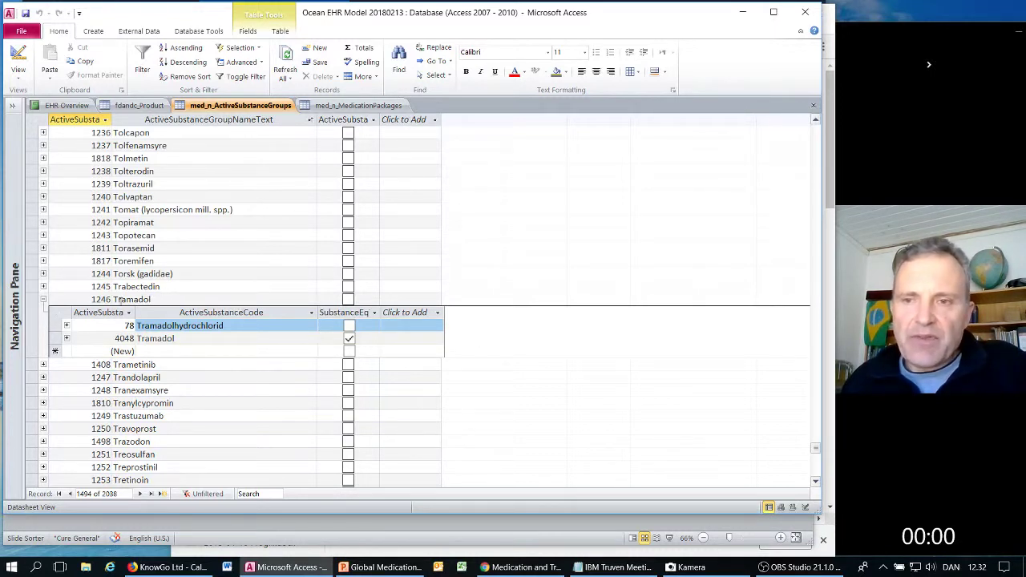
double_click(91, 300)
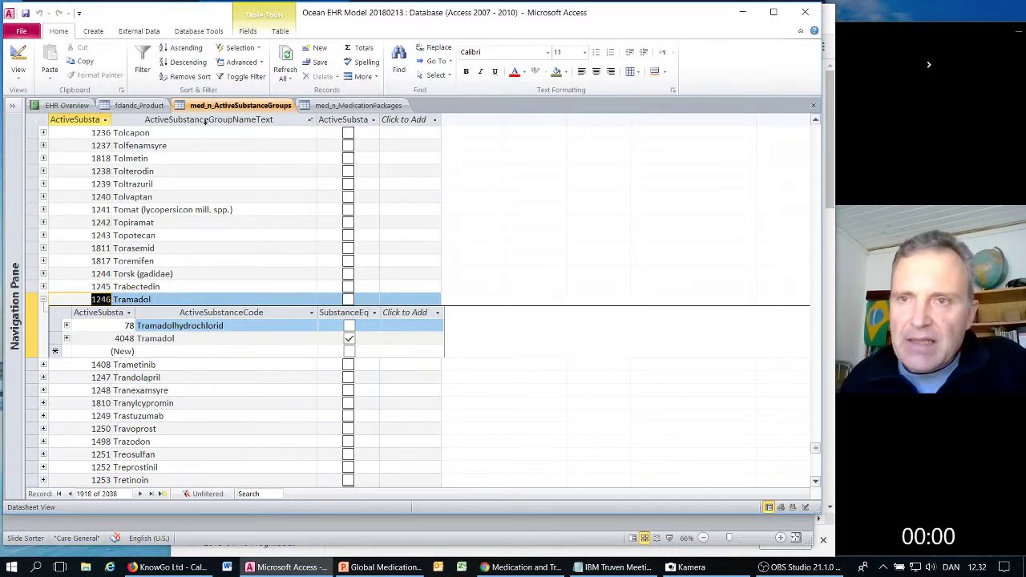
left_click(67, 105)
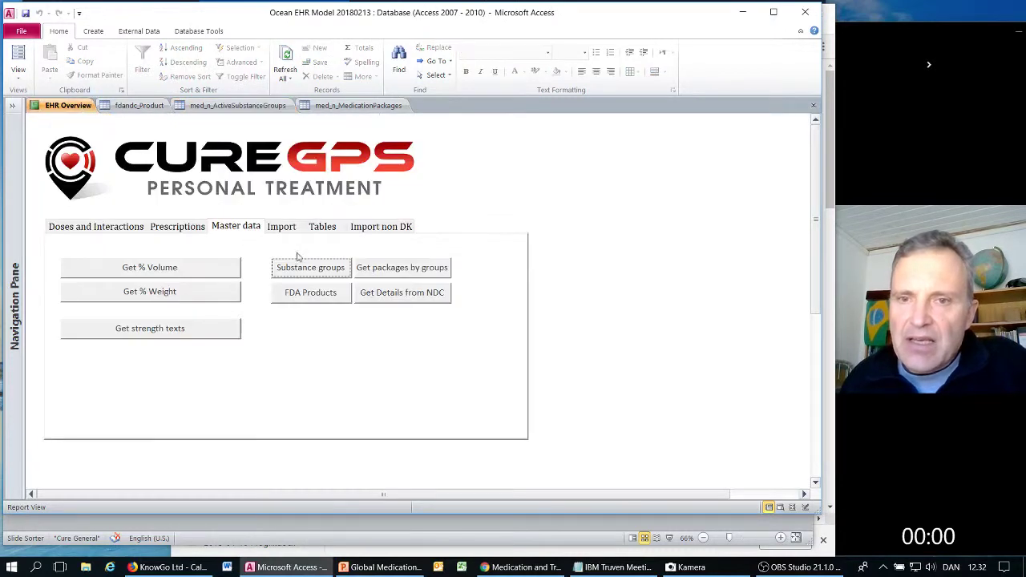
left_click(373, 271)
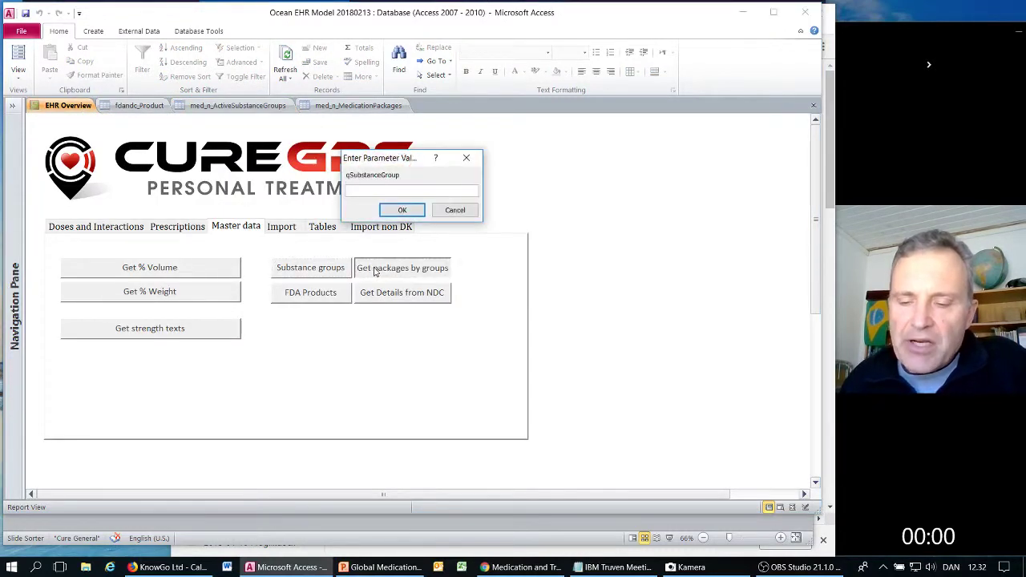
type("240")
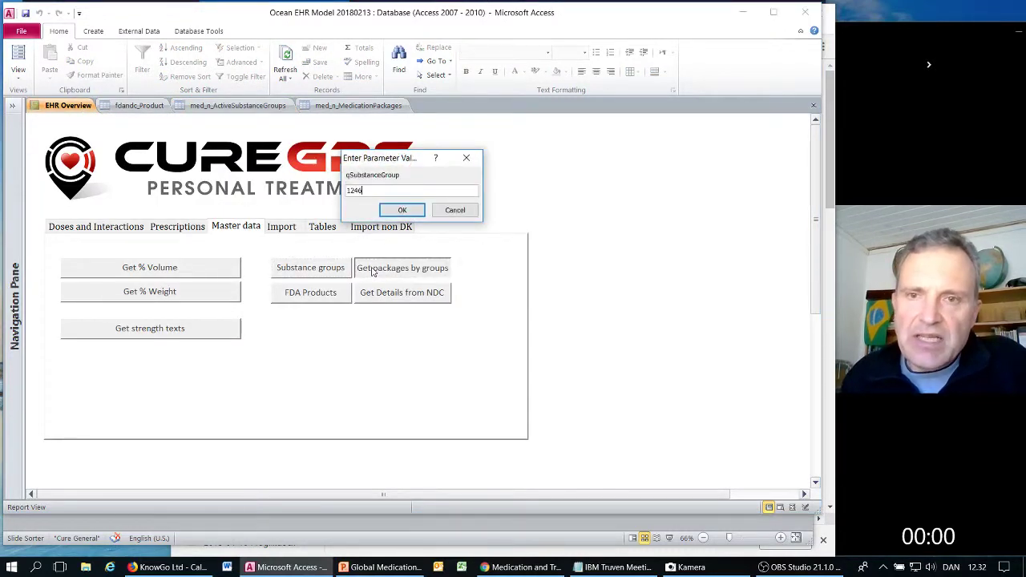
left_click(392, 210)
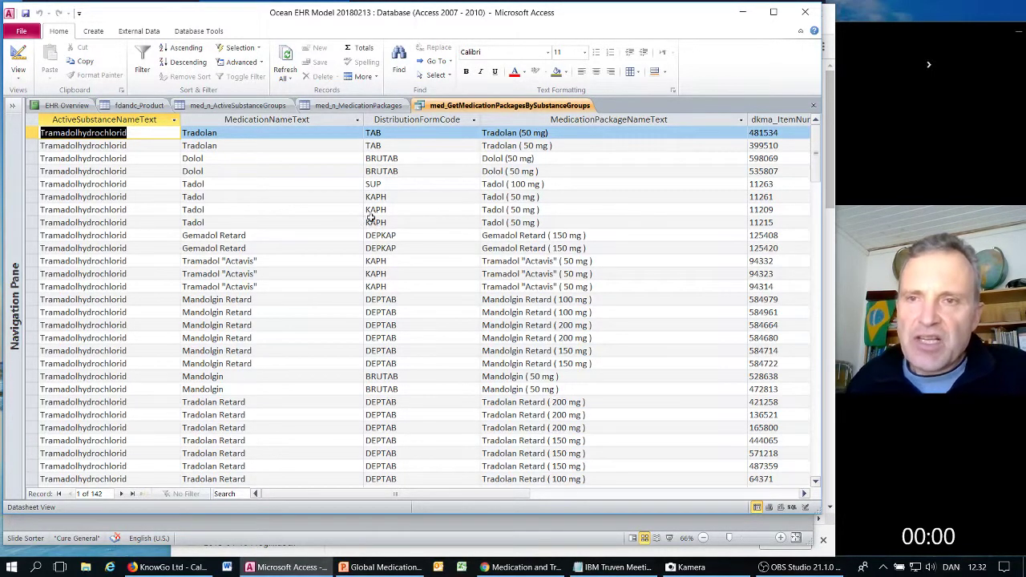
Step: Look through the Tramadol package list to its end and select the ULTRACET medication name
scroll(386, 237, "down", 1)
scroll(388, 241, "down", 12)
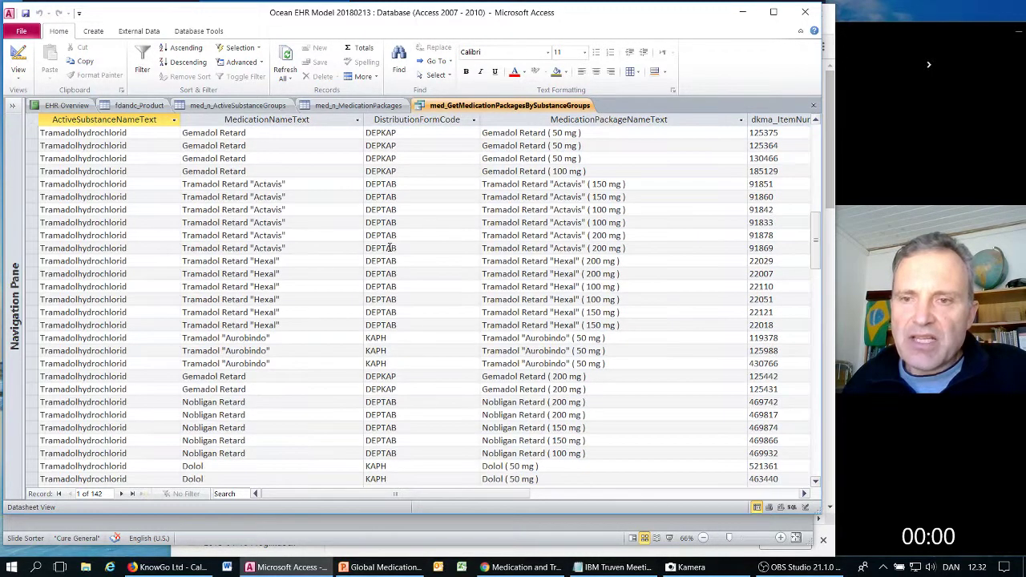
scroll(390, 250, "down", 10)
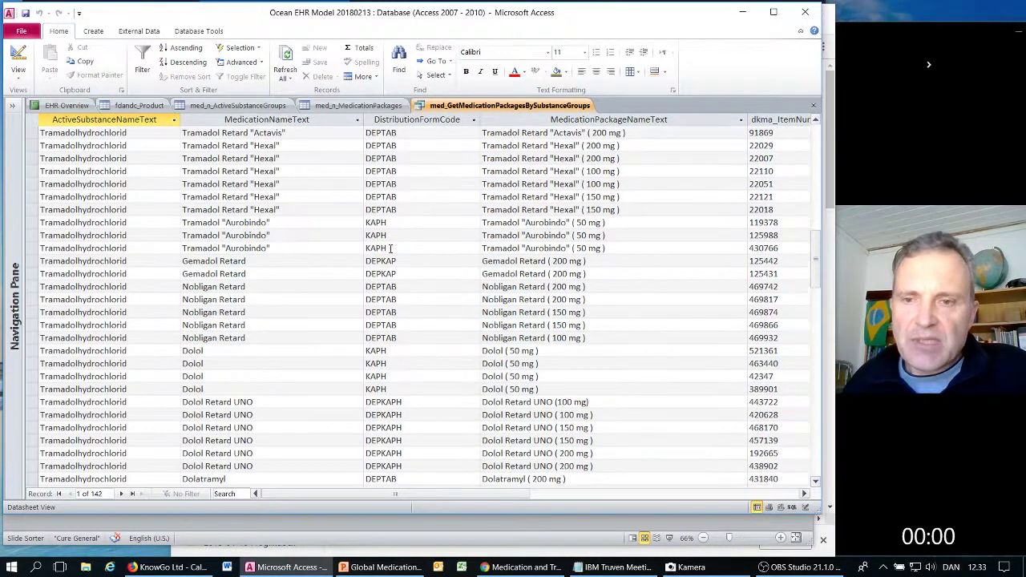
scroll(390, 251, "down", 8)
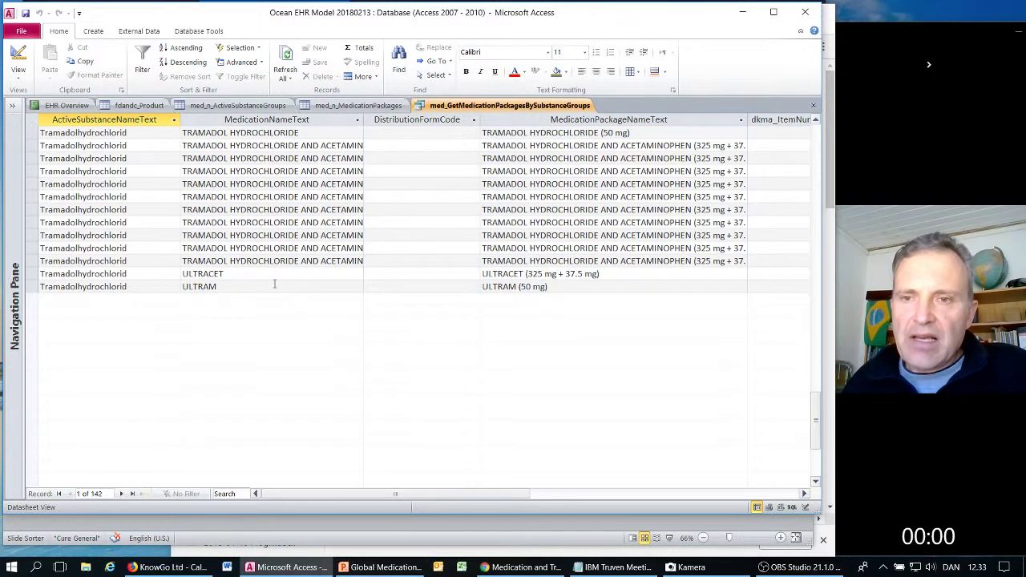
left_click_drag(270, 277, 175, 265)
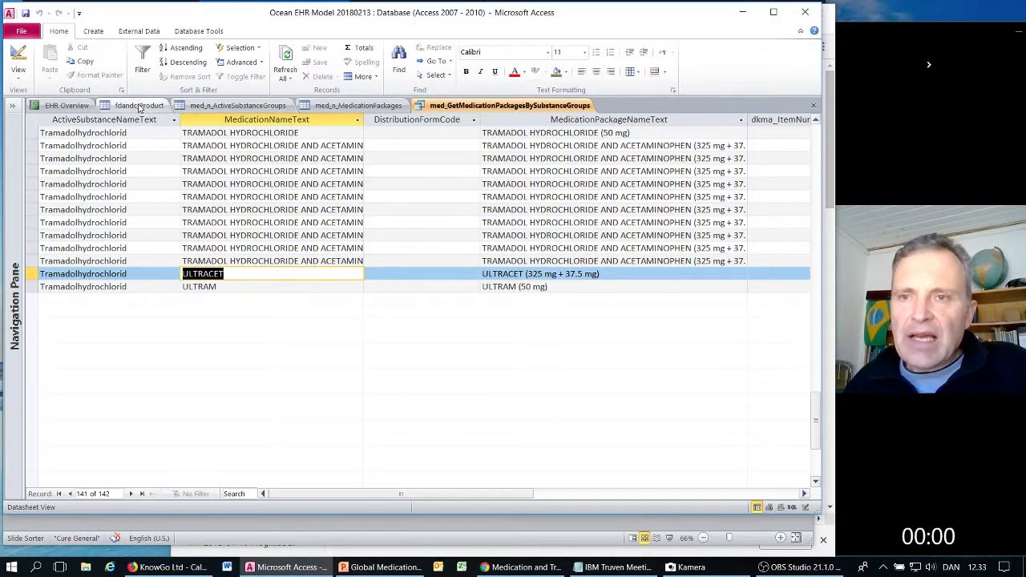
Step: Return to the substance groups table, find Paracetamol and select its group ID
left_click(86, 110)
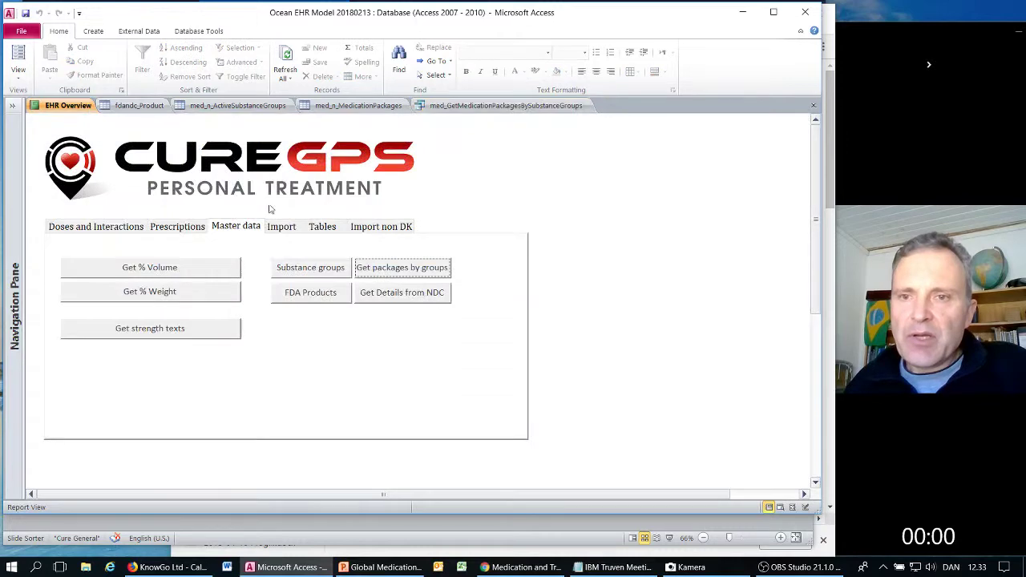
left_click(303, 266)
scroll(275, 287, "up", 20)
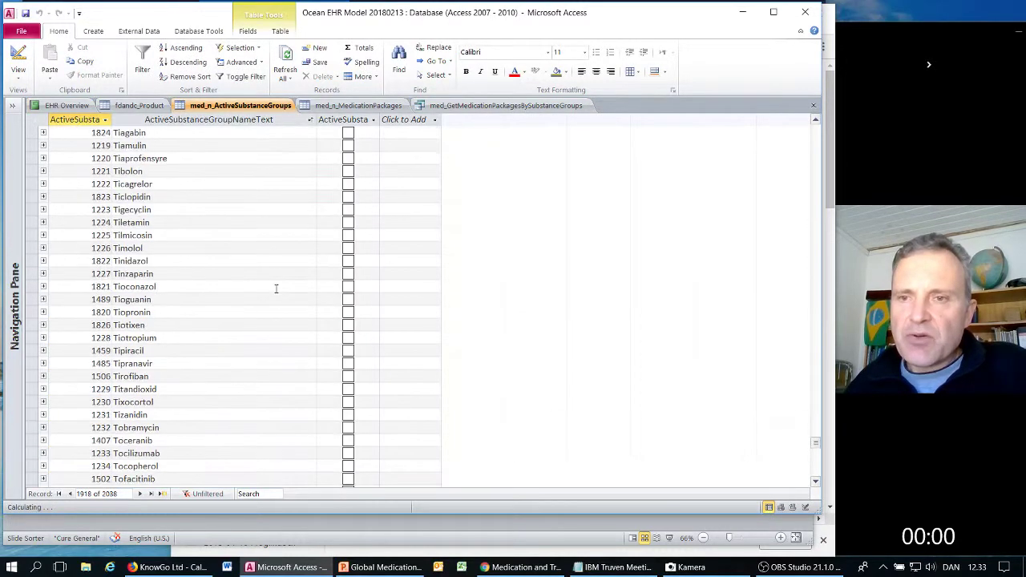
scroll(275, 289, "up", 20)
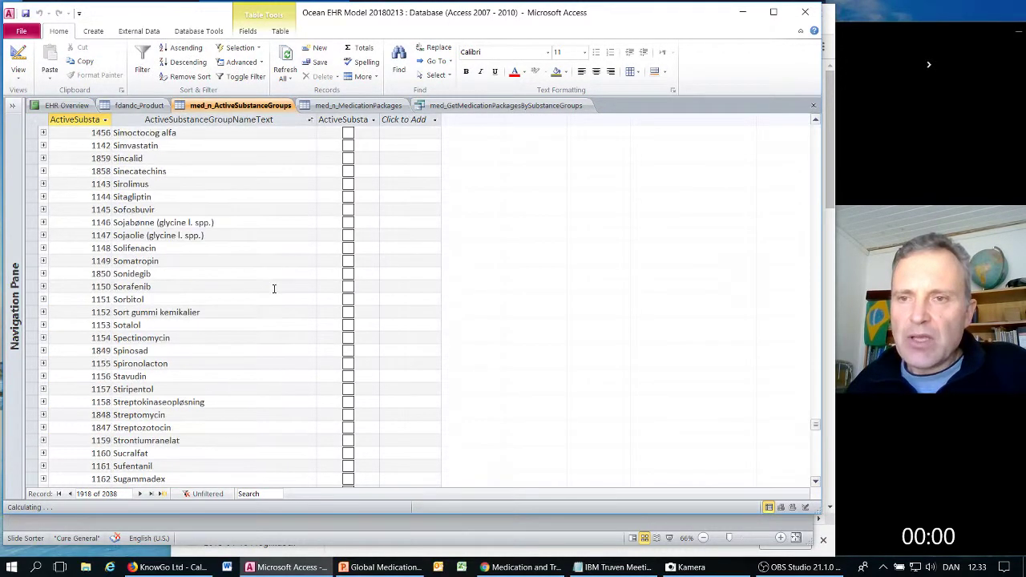
scroll(273, 288, "up", 20)
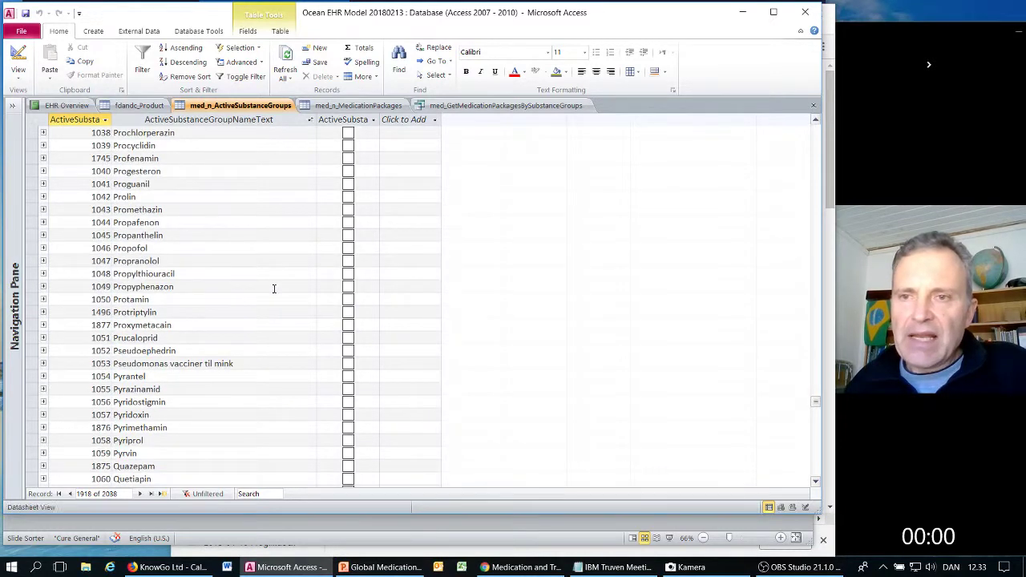
scroll(273, 288, "up", 20)
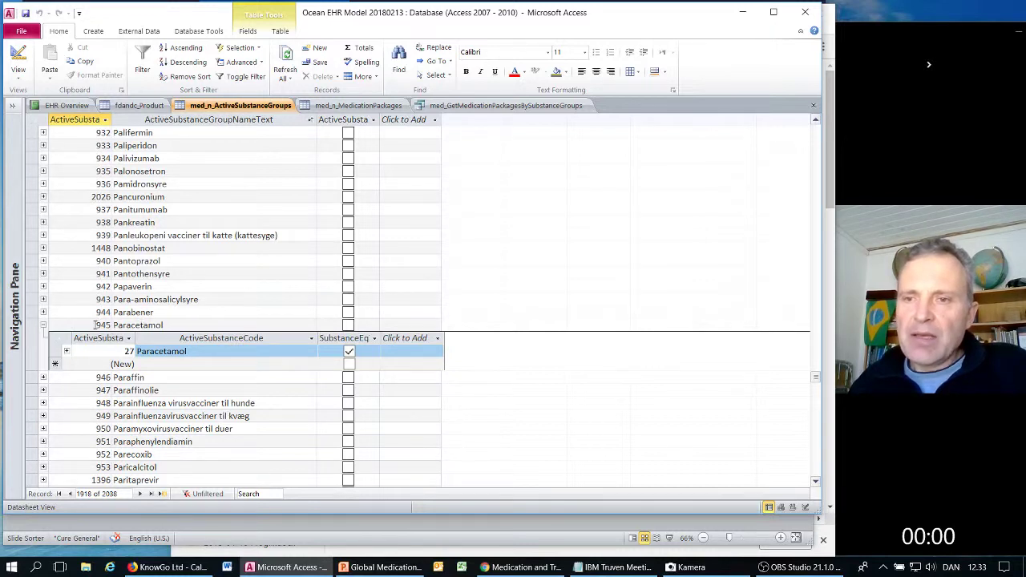
left_click_drag(97, 324, 111, 328)
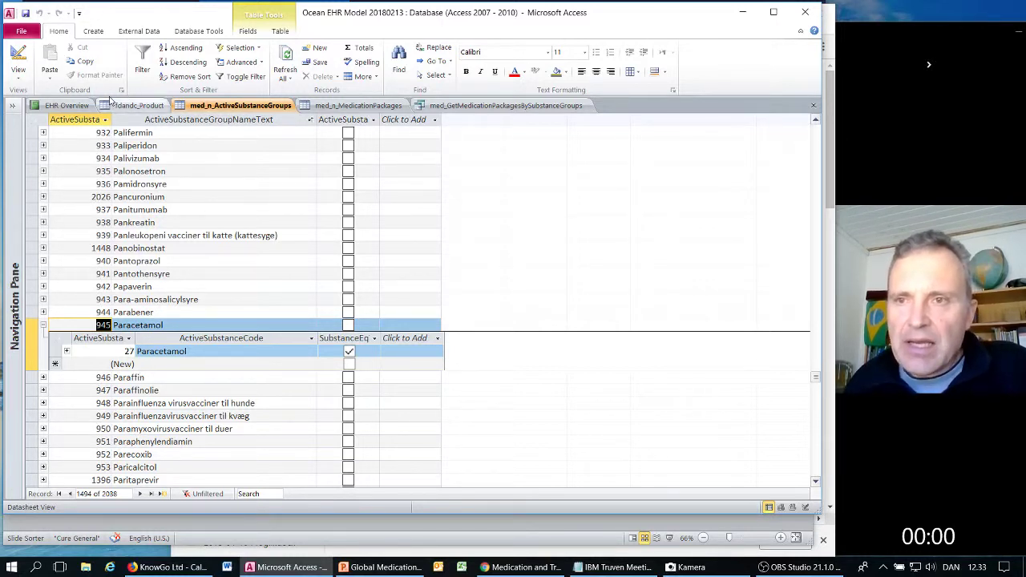
Step: Rerun the packages-by-groups query for substance group 945
left_click(80, 106)
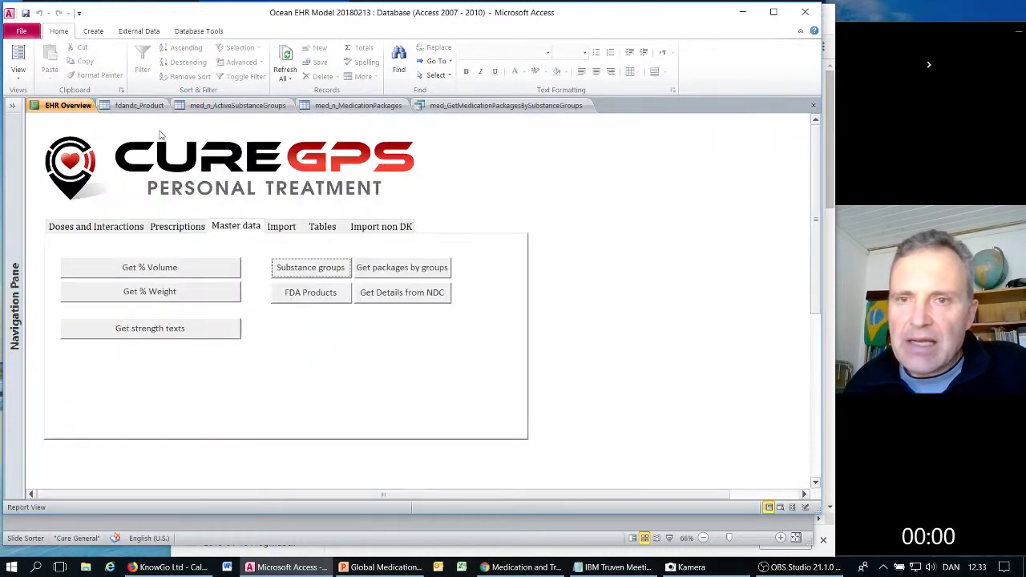
left_click(374, 267)
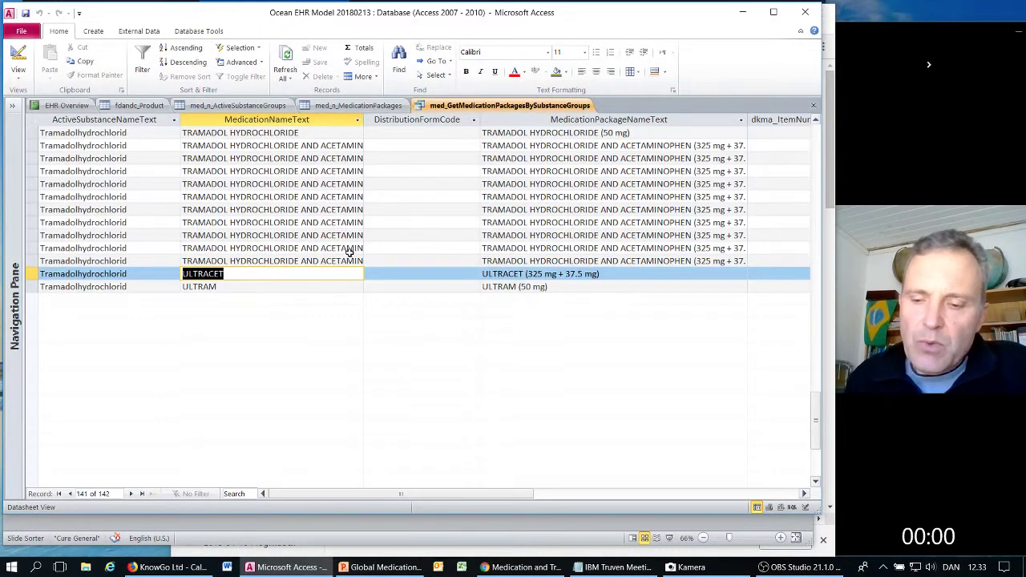
key("shift+F9")
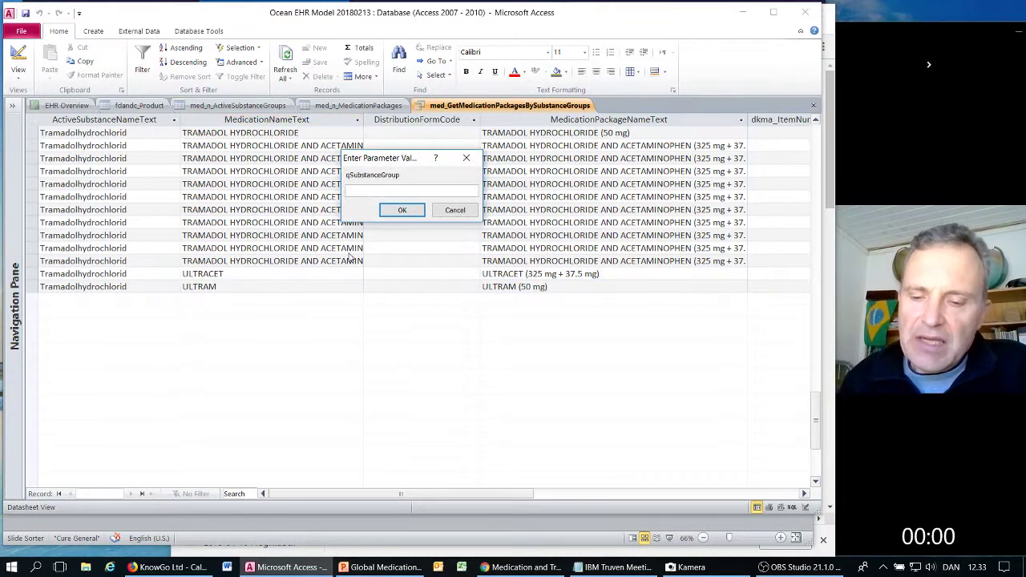
type("2")
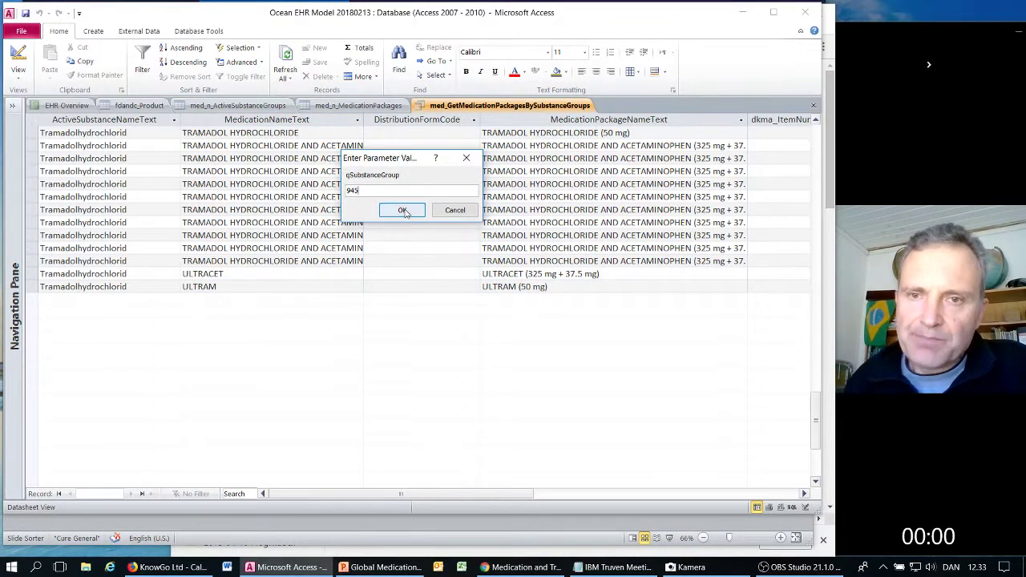
left_click(402, 210)
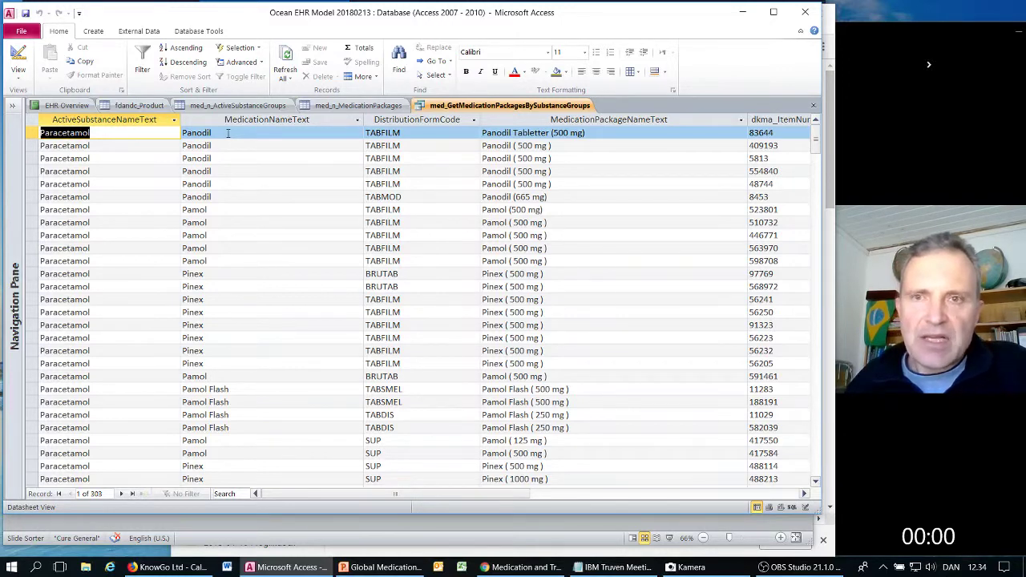
Step: Examine the medication names and strengths in the Paracetamol package list, including the combination products, through to the last records
scroll(228, 133, "down", 20)
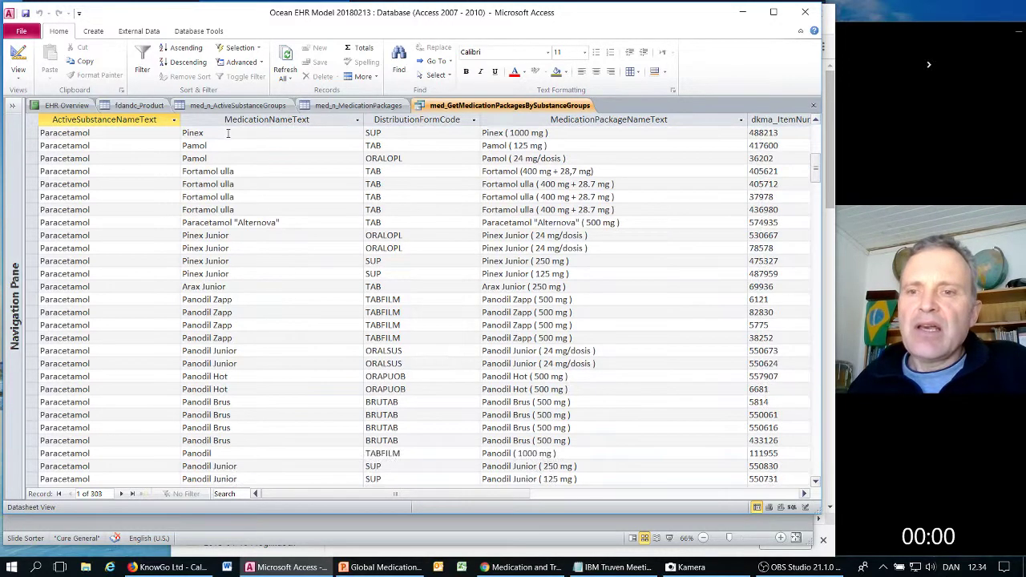
scroll(228, 134, "down", 9)
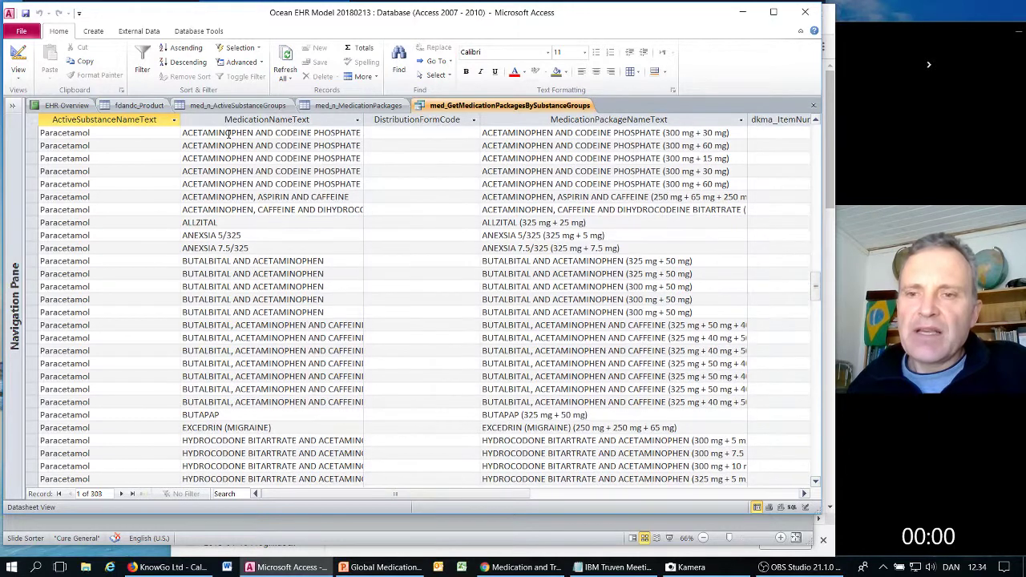
scroll(228, 134, "up", 7)
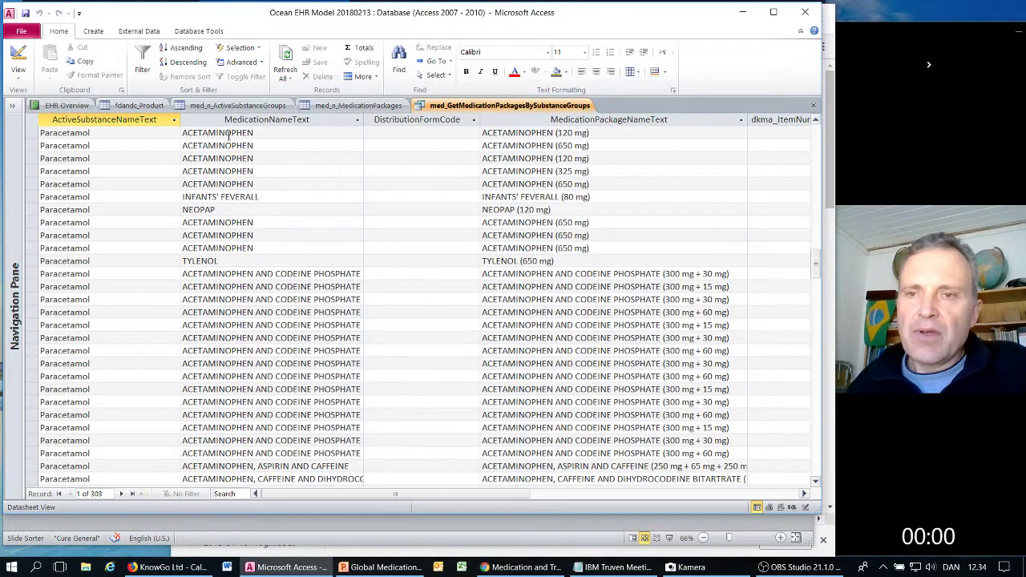
scroll(229, 136, "down", 2)
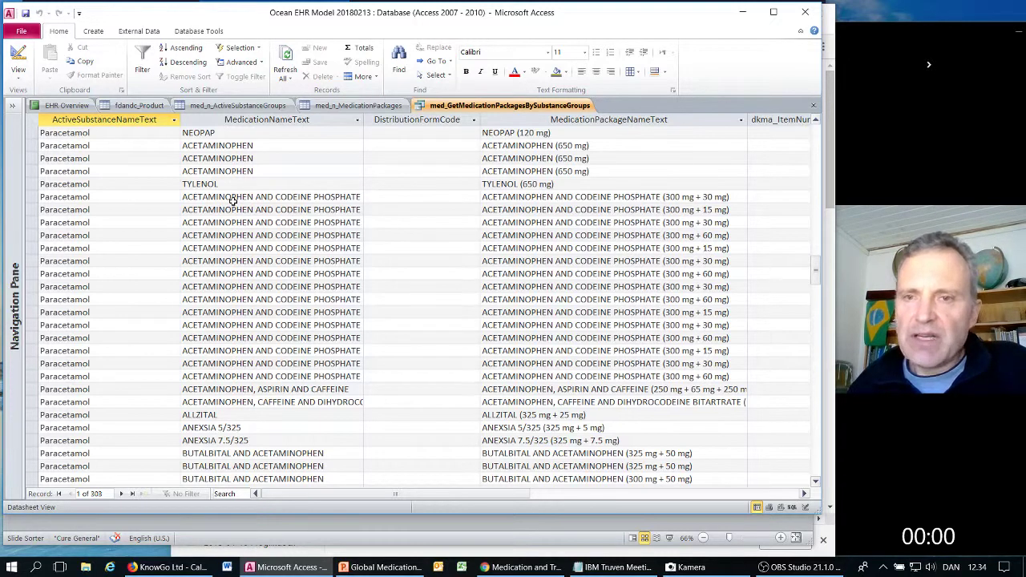
scroll(231, 202, "down", 15)
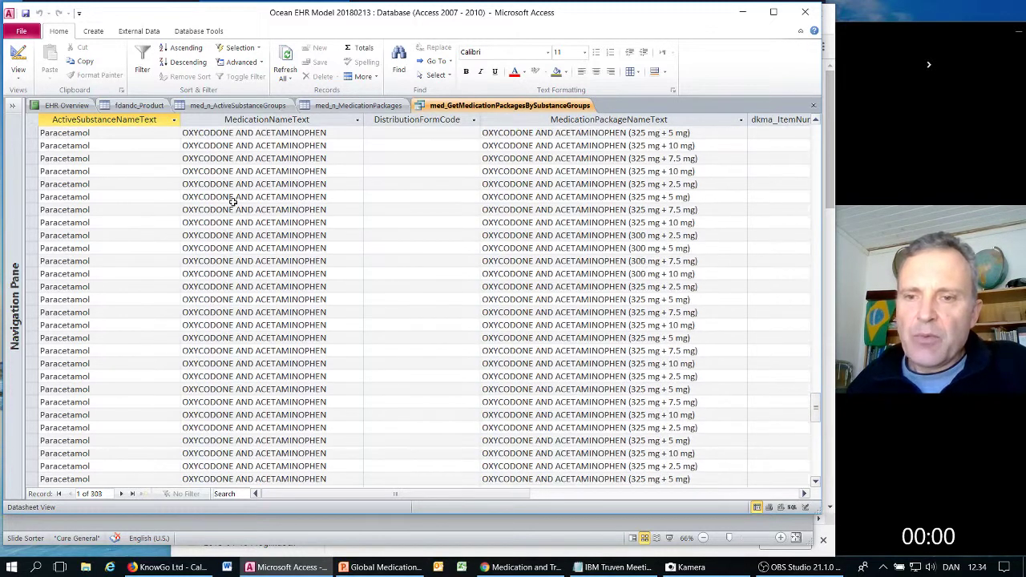
scroll(232, 202, "down", 15)
scroll(232, 206, "up", 7)
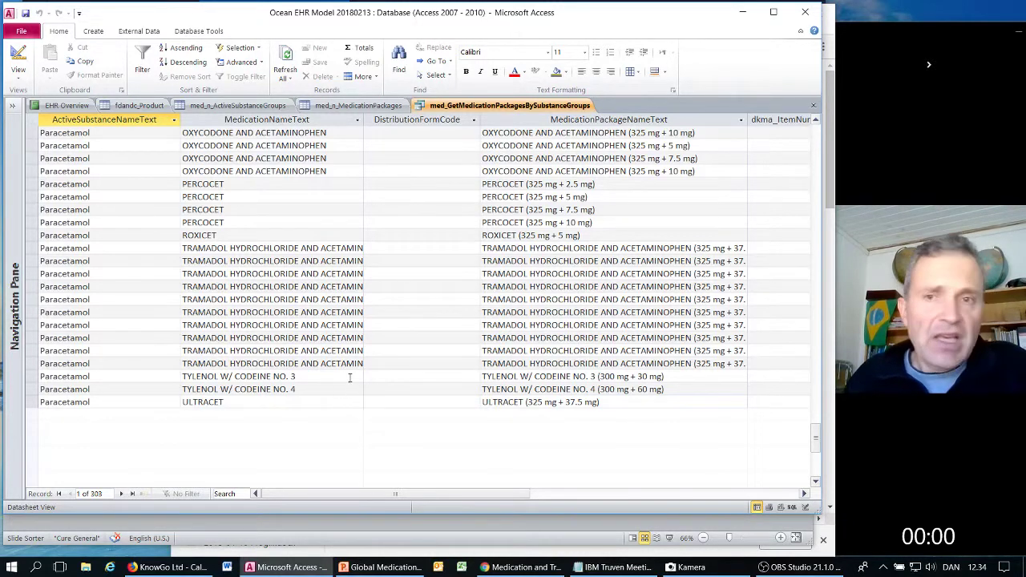
Step: View the ULTRACET record in the FDA products and get the product details for NDC 21695-143
left_click(70, 106)
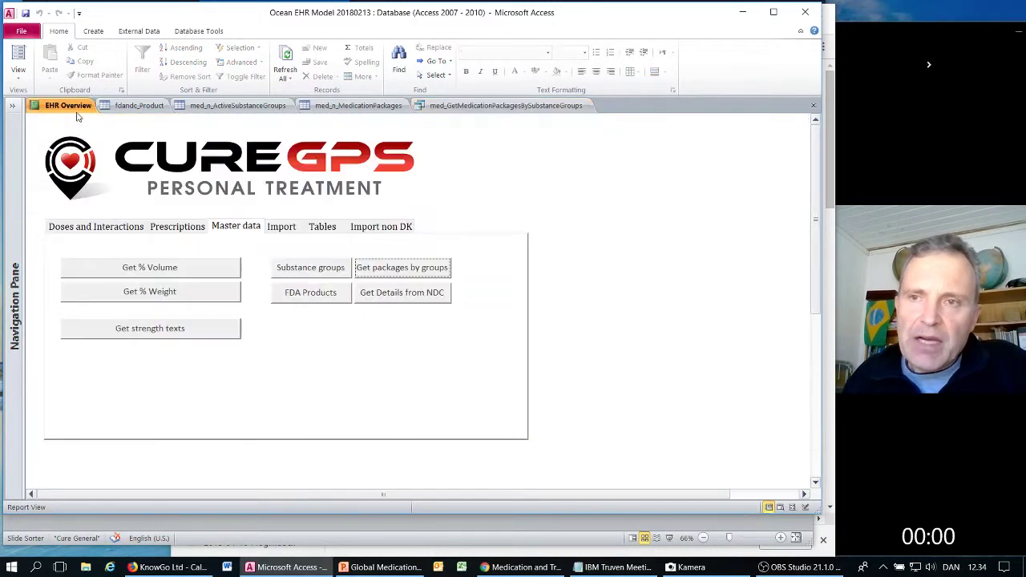
left_click(307, 294)
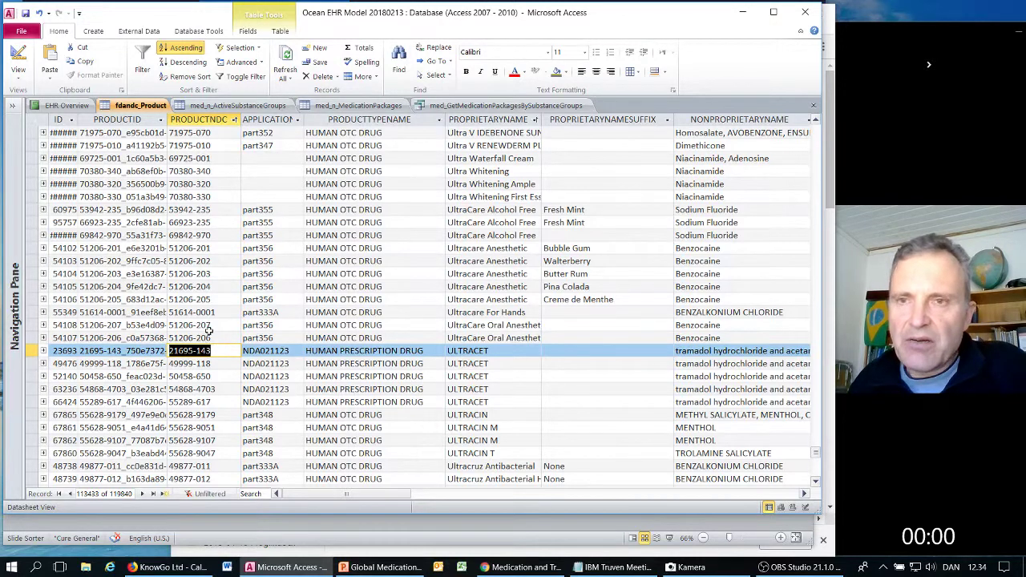
left_click(67, 105)
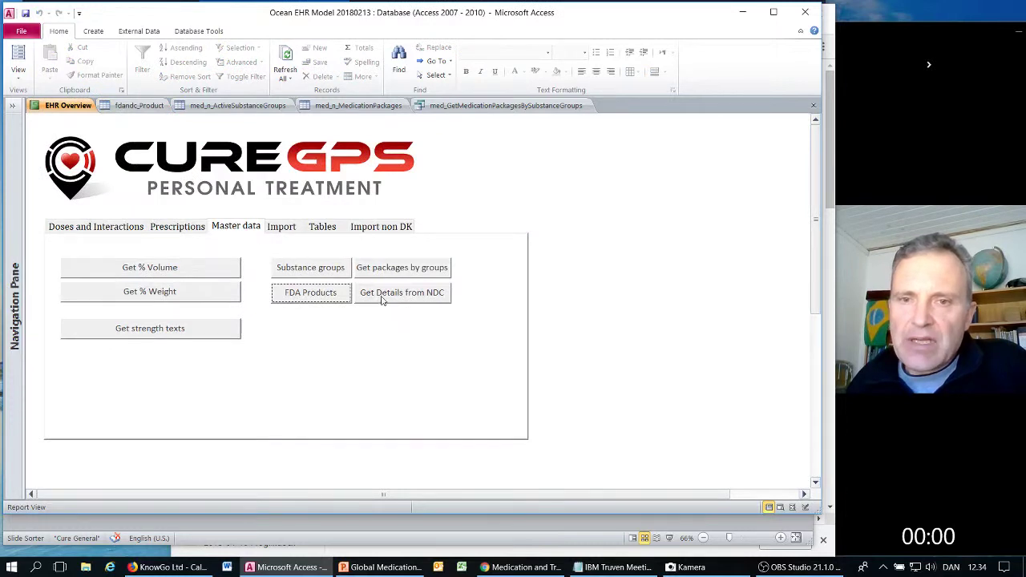
left_click(380, 299)
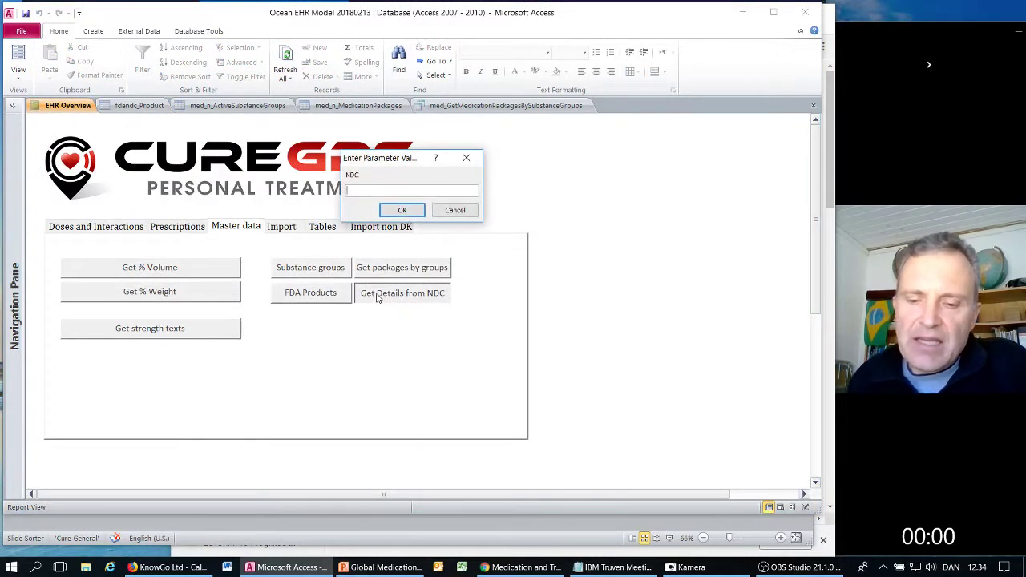
type("21695-143")
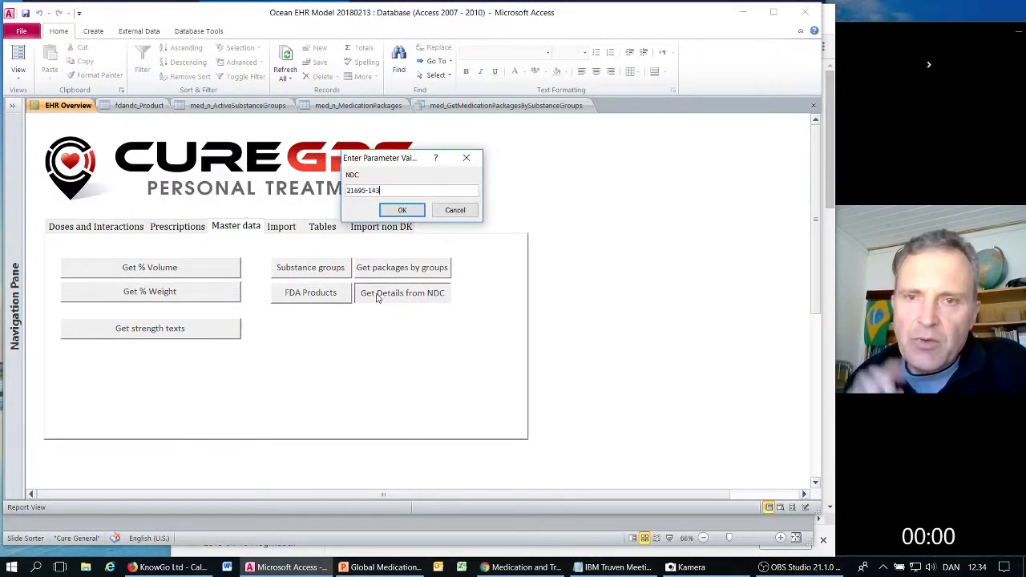
left_click(403, 211)
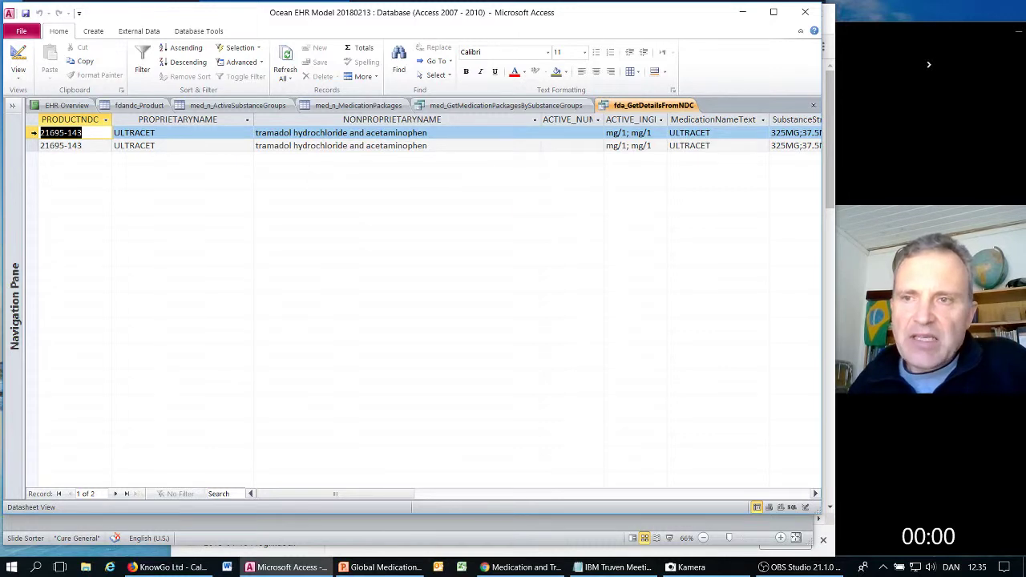
Step: Select all returned ULTRACET detail records and examine their strength, unit and active substance columns
key("ctrl+a")
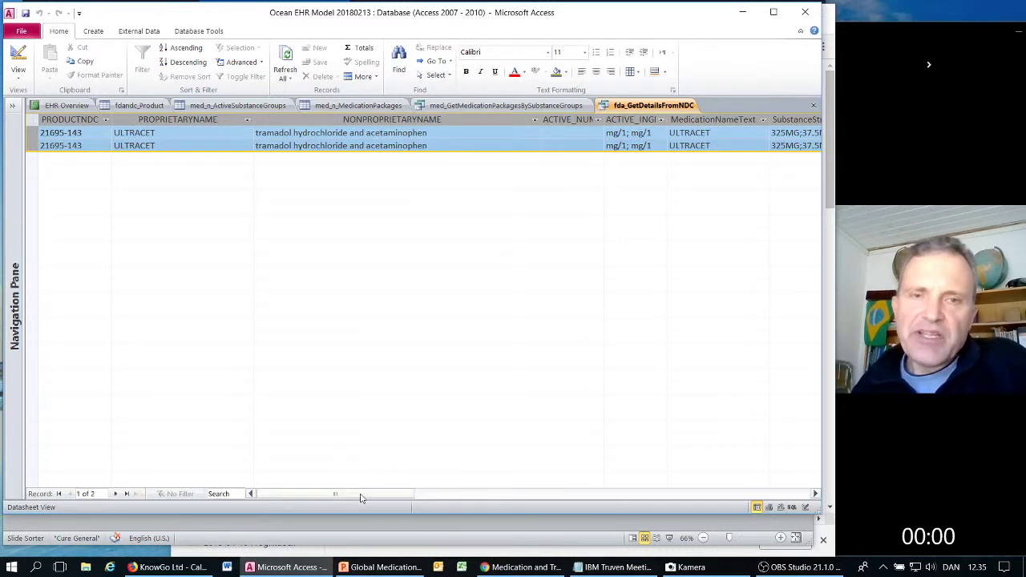
left_click_drag(360, 498, 447, 479)
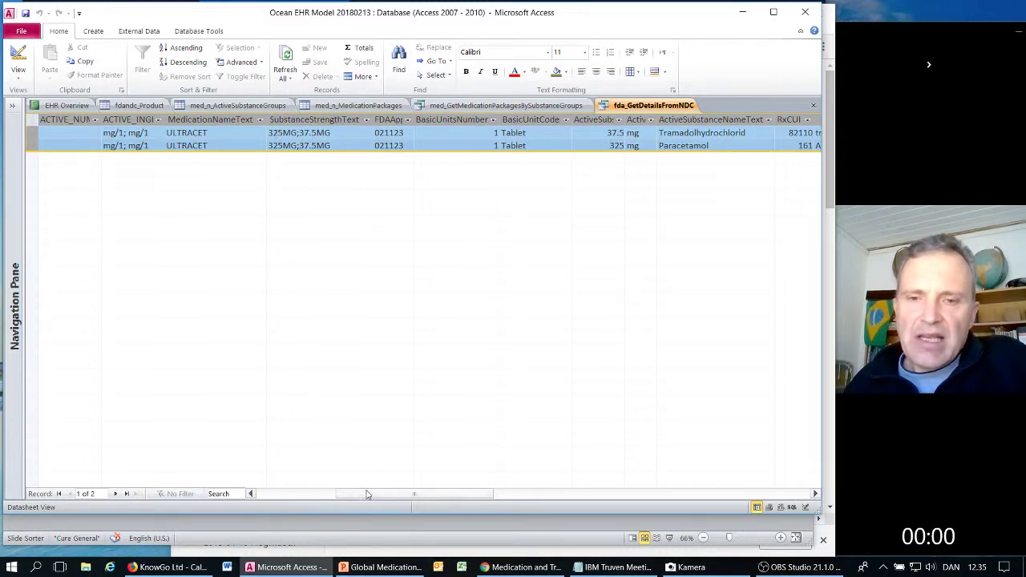
Step: Examine the active substance strength, RxCUI, RxSTR and substance group columns of the ULTRACET detail records
left_click_drag(380, 498, 409, 500)
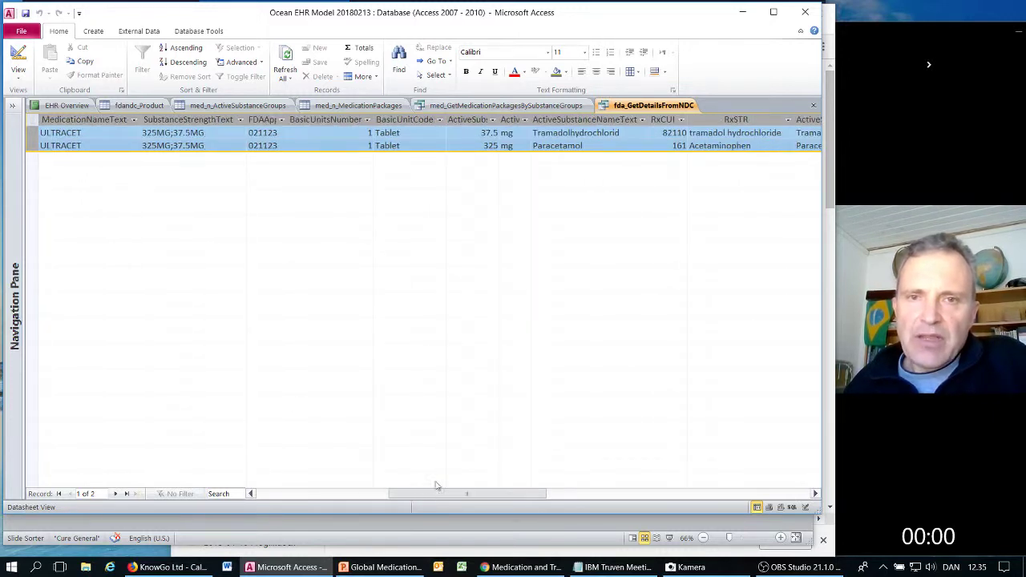
left_click(466, 133)
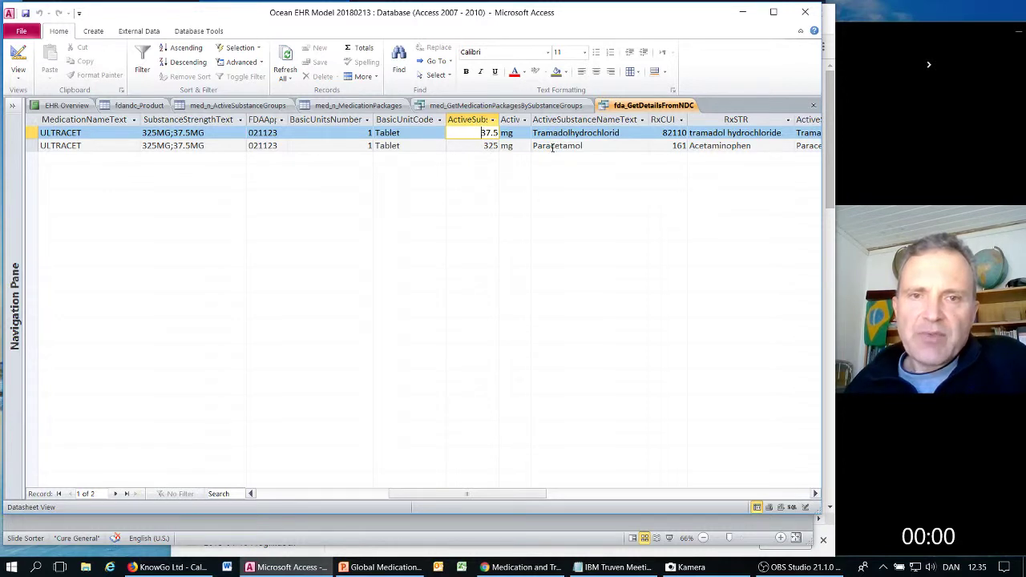
left_click(667, 144)
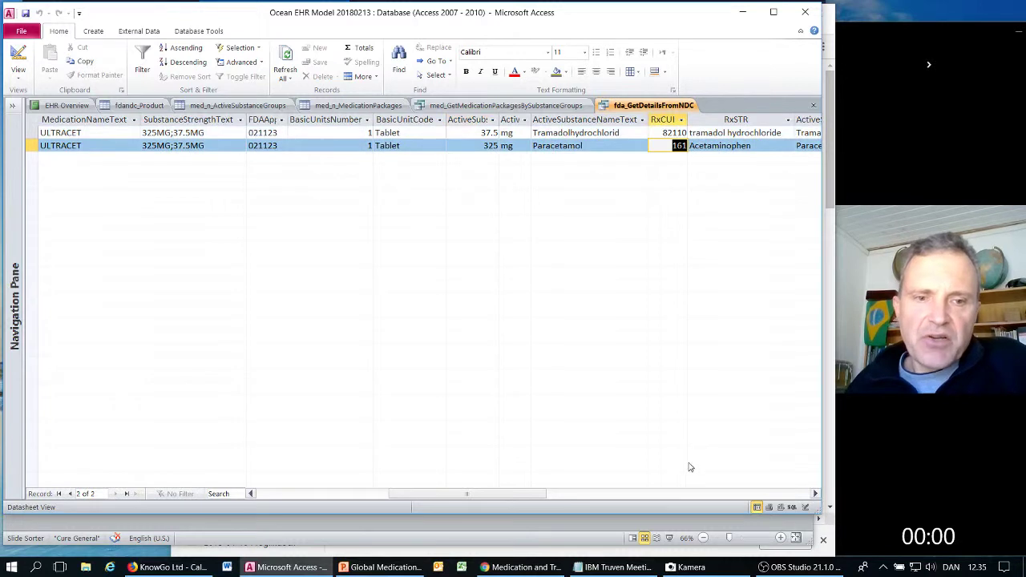
left_click_drag(525, 496, 550, 497)
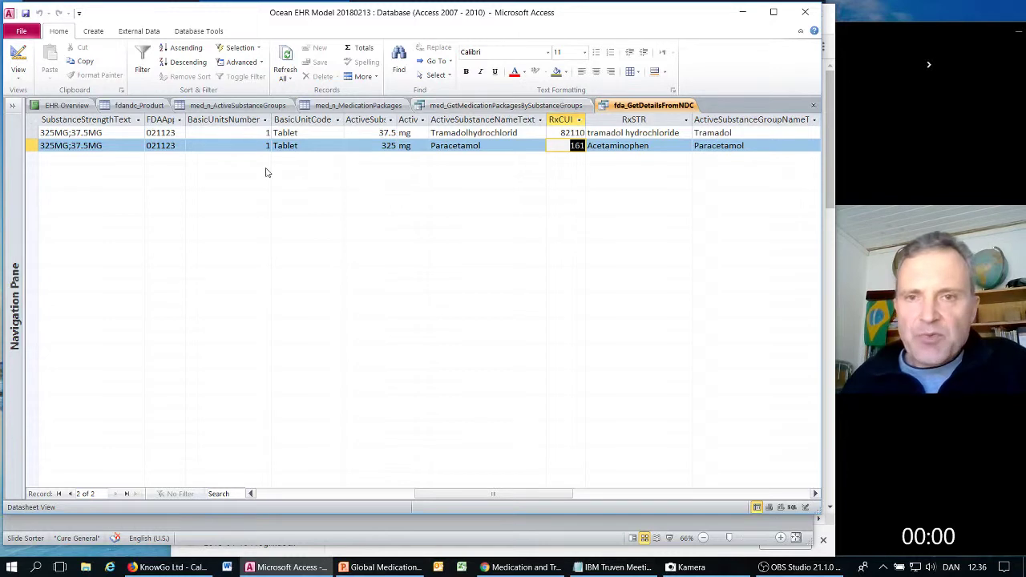
left_click_drag(437, 497, 311, 492)
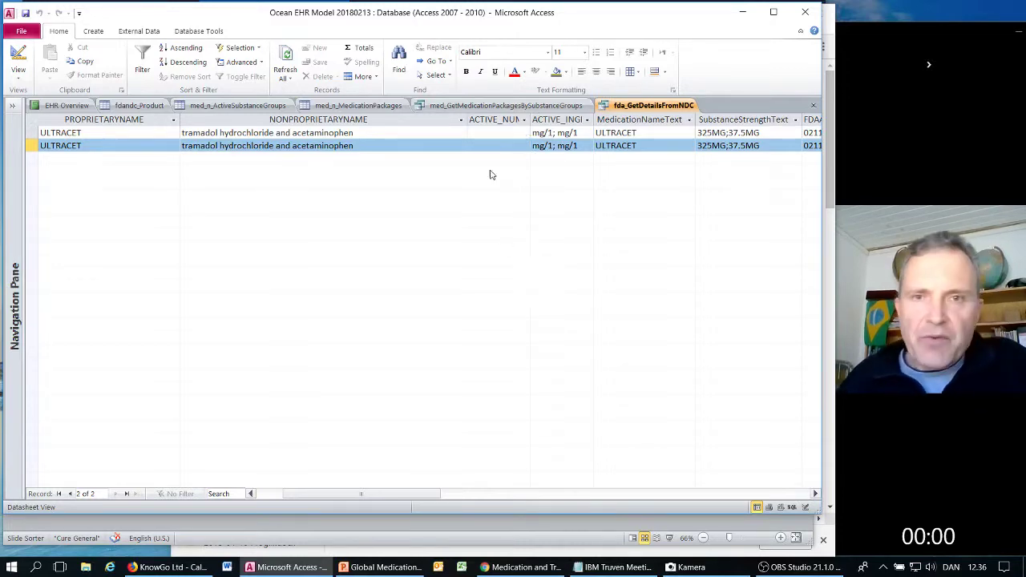
Step: Find the Tylenol 8HR record in the FDA products table and select its product NDC, 50580-309
left_click(130, 108)
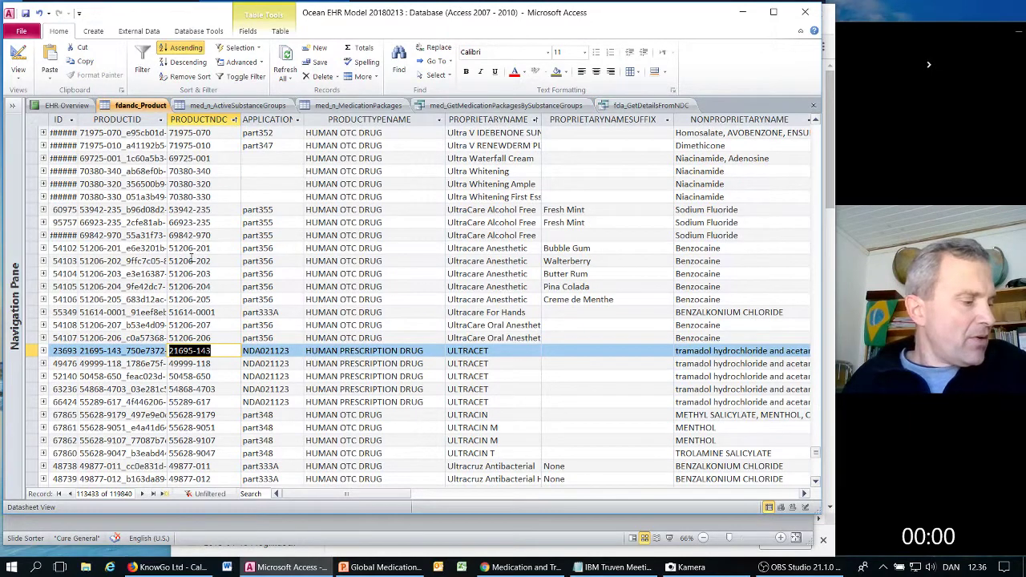
scroll(191, 257, "down", 10)
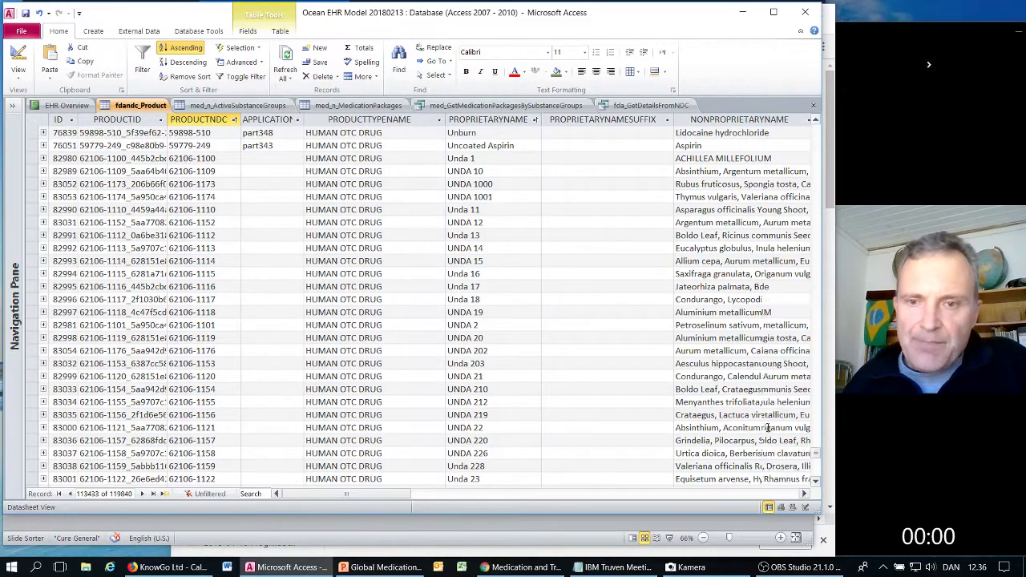
scroll(757, 423, "up", 10)
scroll(758, 424, "up", 15)
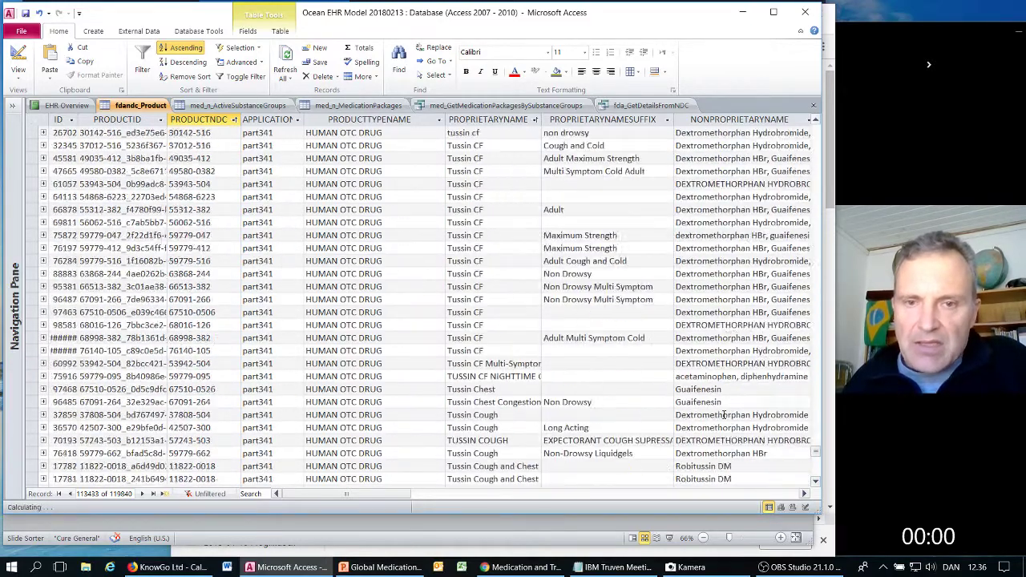
scroll(723, 414, "down", 5)
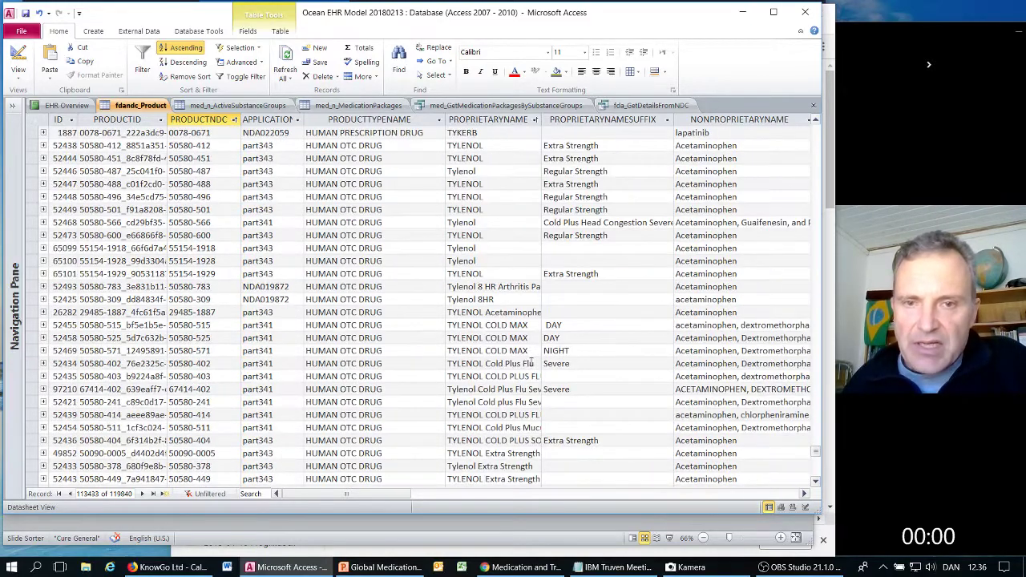
scroll(510, 377, "down", 4)
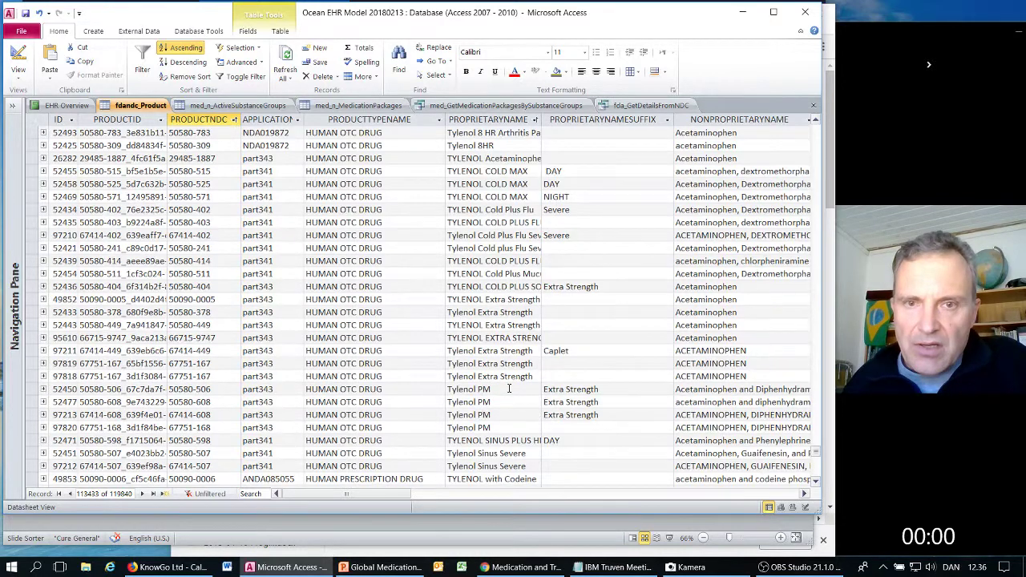
scroll(509, 389, "up", 4)
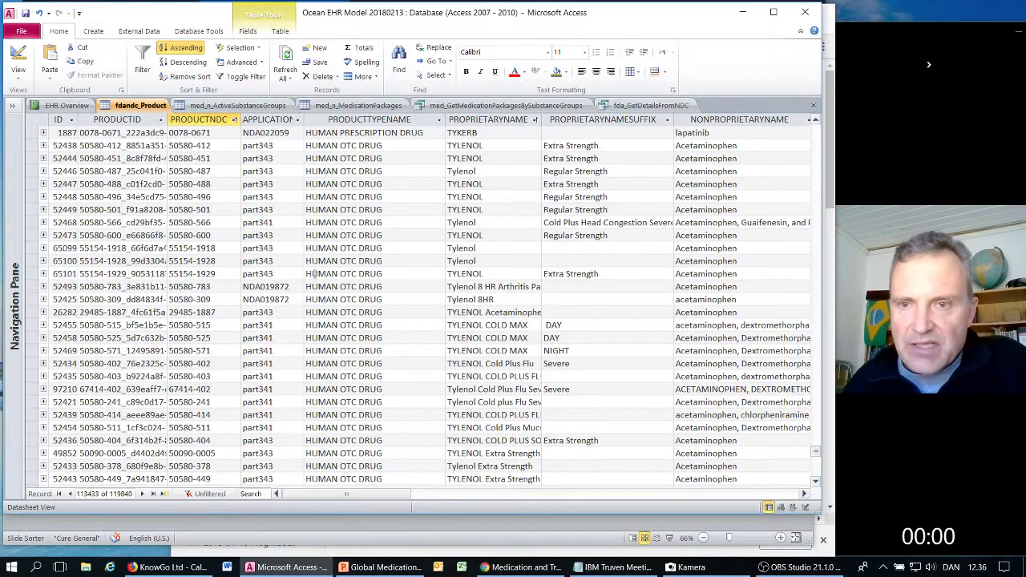
left_click_drag(226, 303, 164, 298)
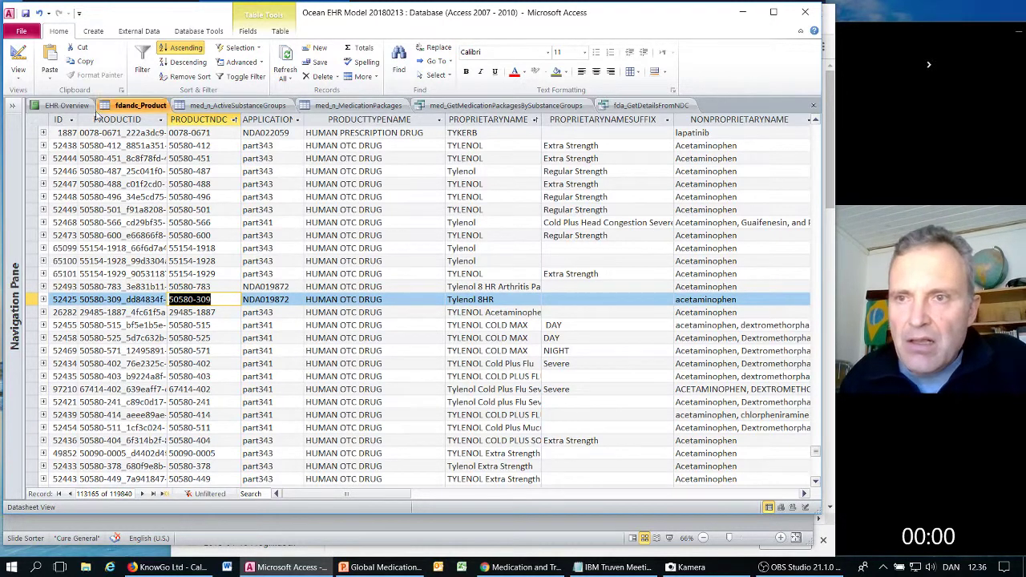
Step: Run the details-from-NDC query from the EHR Overview for NDC 50580-309
left_click(60, 105)
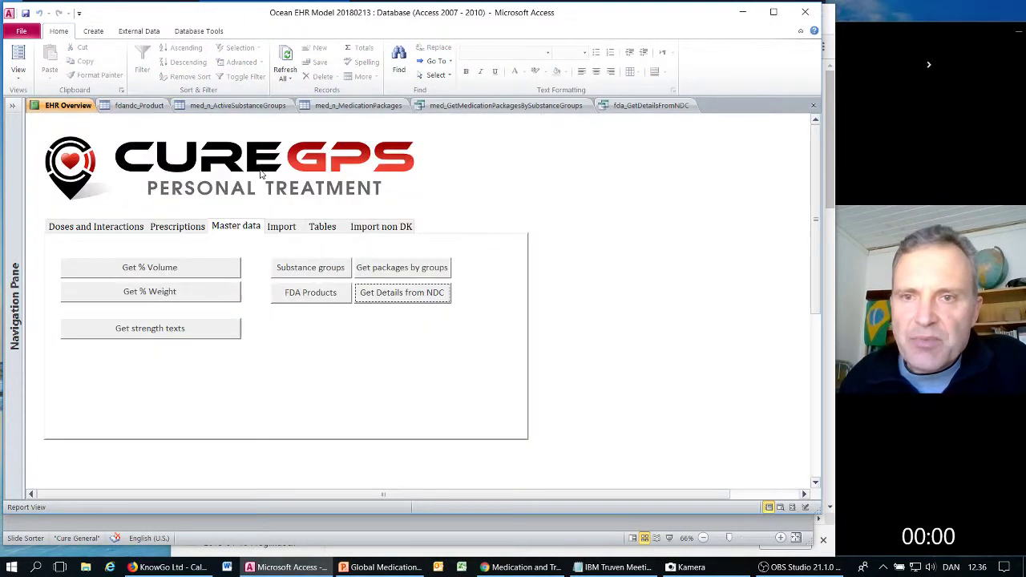
left_click(371, 294)
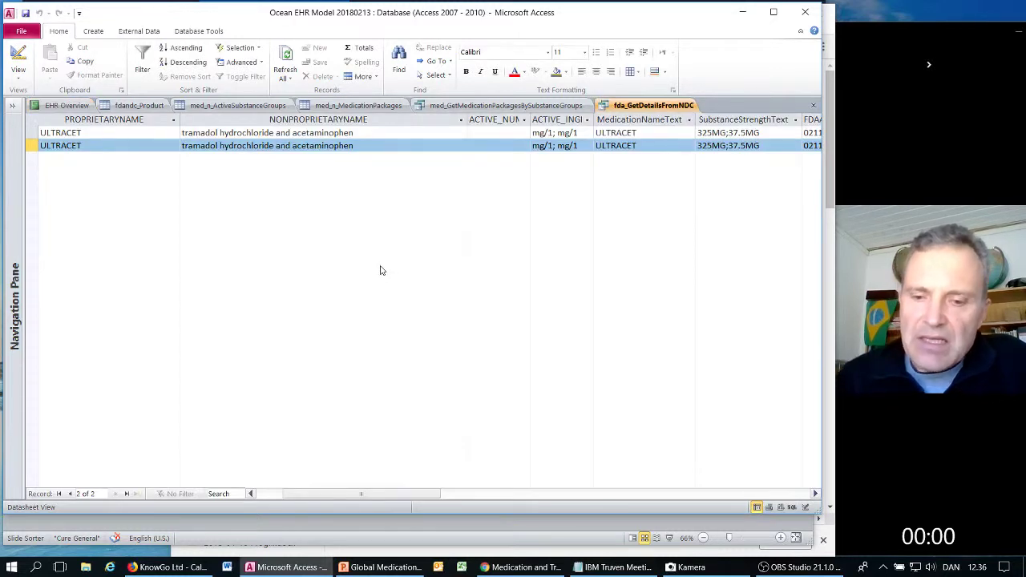
type("50580-309")
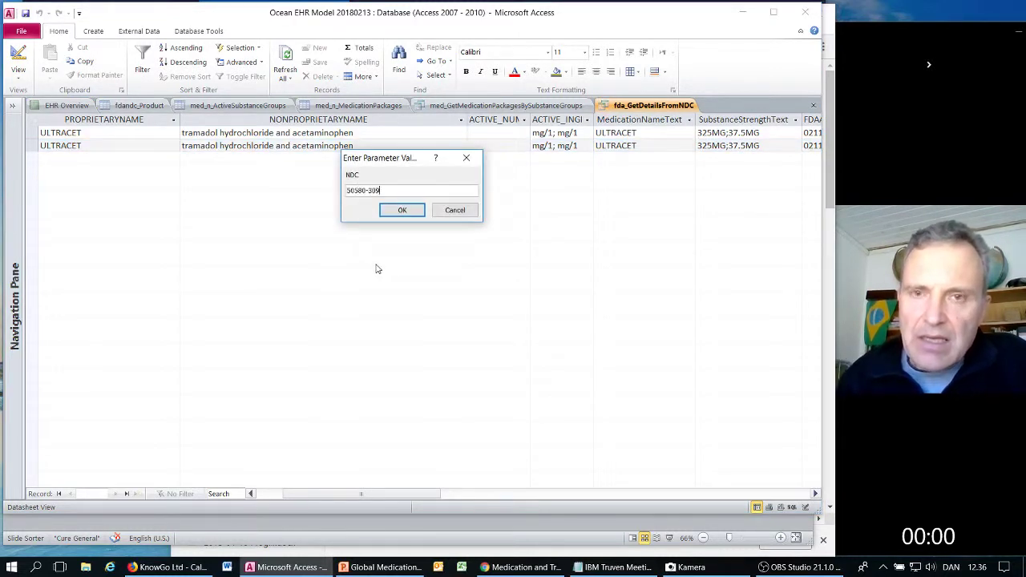
key("Return")
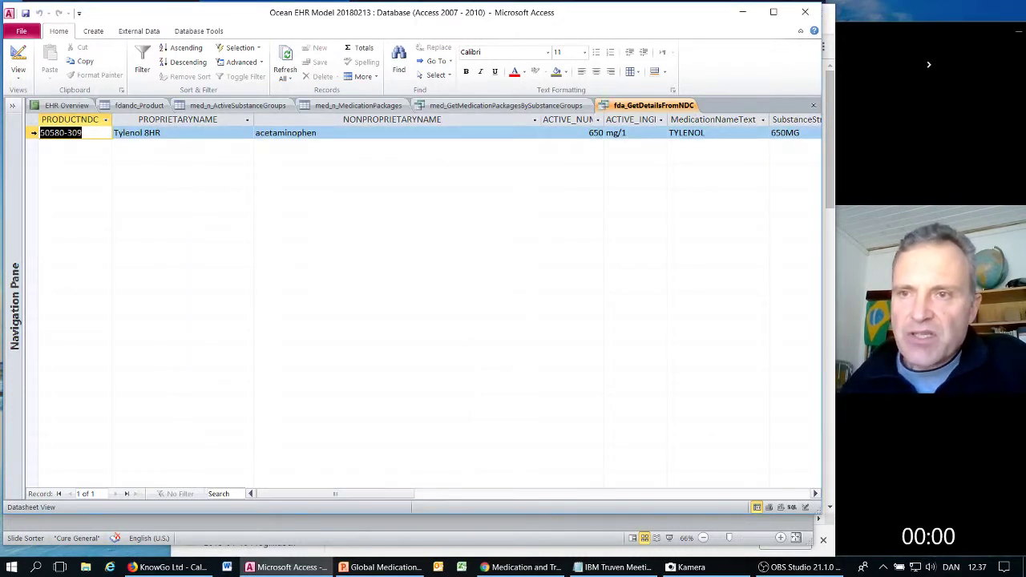
Step: Examine the Tylenol 8HR detail record's strength text, active substance, RxCUI and substance group columns
left_click(34, 132)
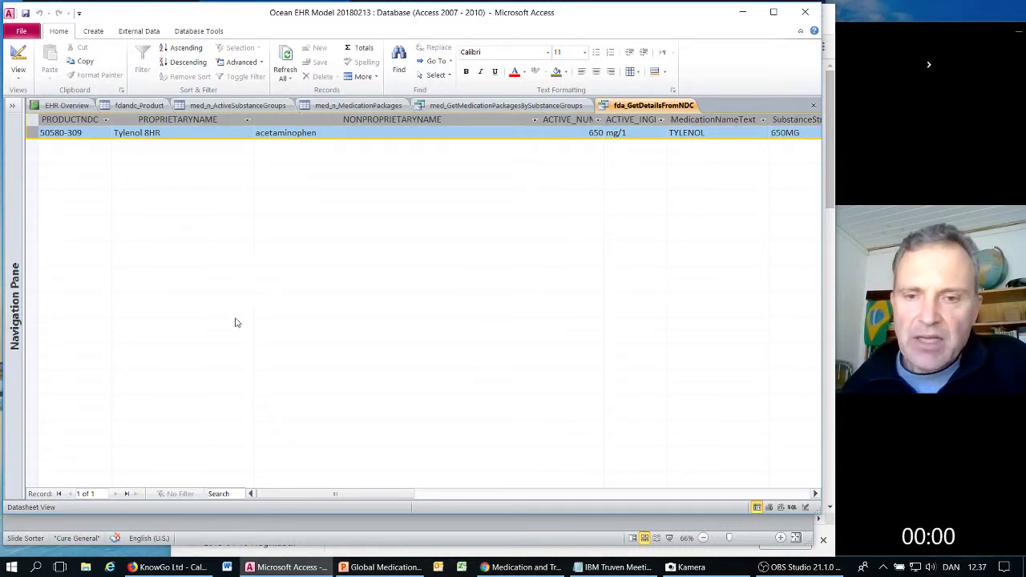
left_click_drag(311, 494, 363, 494)
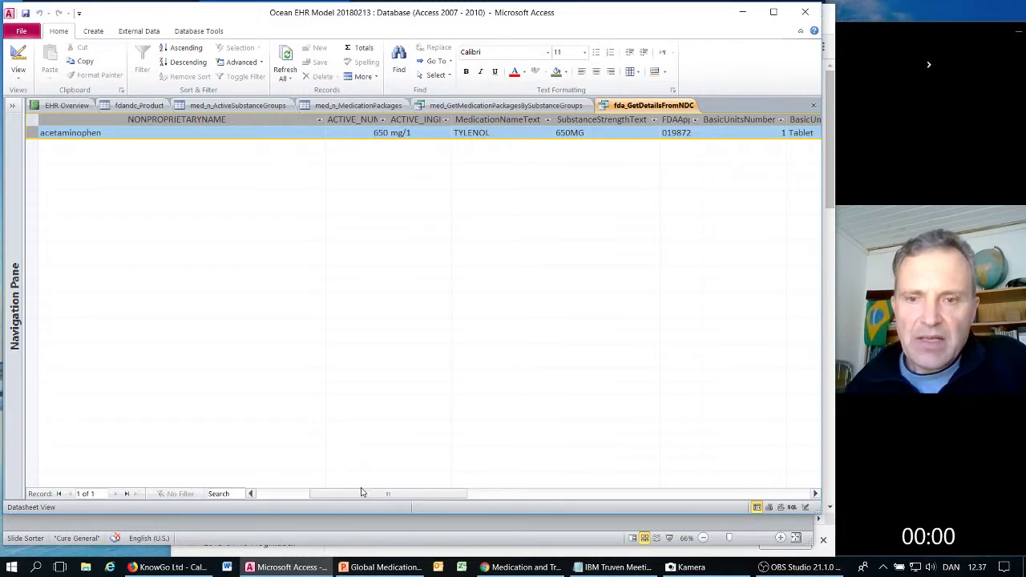
left_click(577, 132)
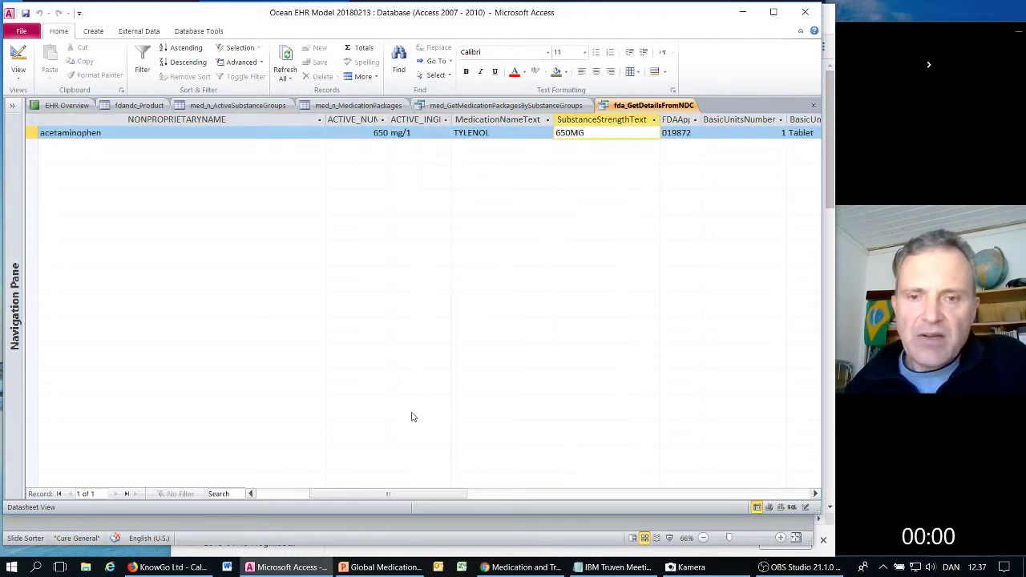
left_click_drag(393, 493, 467, 493)
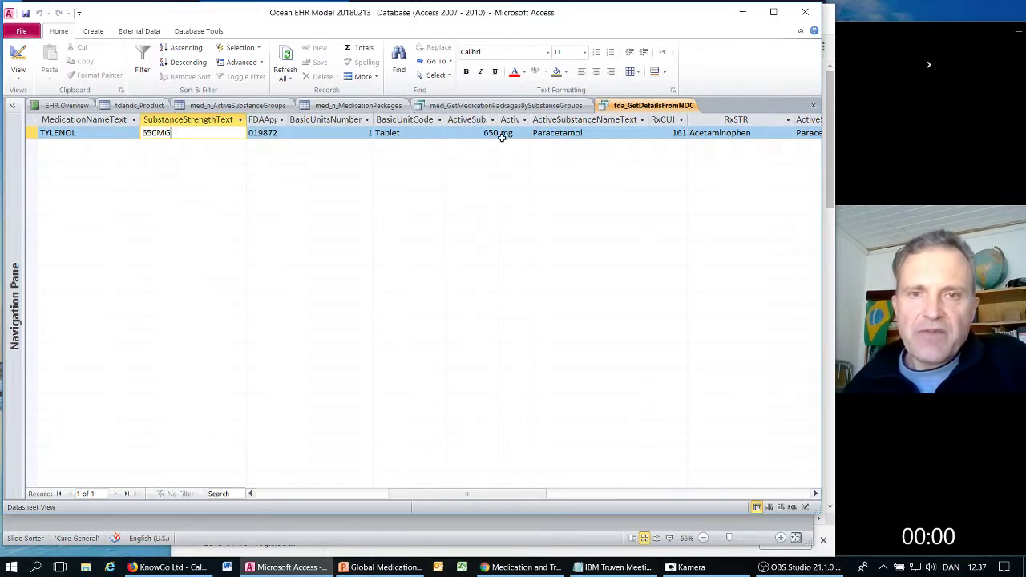
double_click(677, 133)
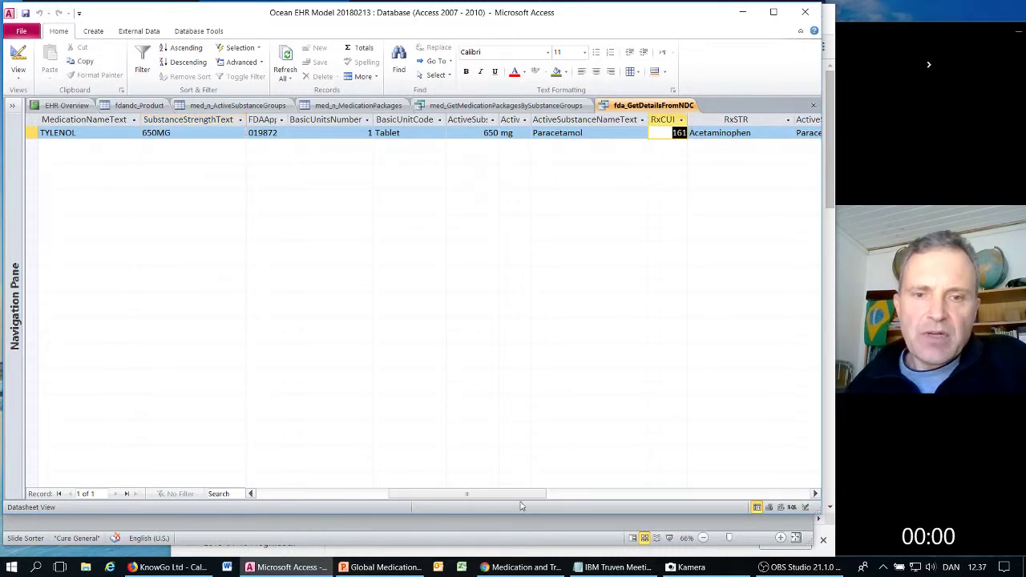
left_click_drag(521, 494, 601, 494)
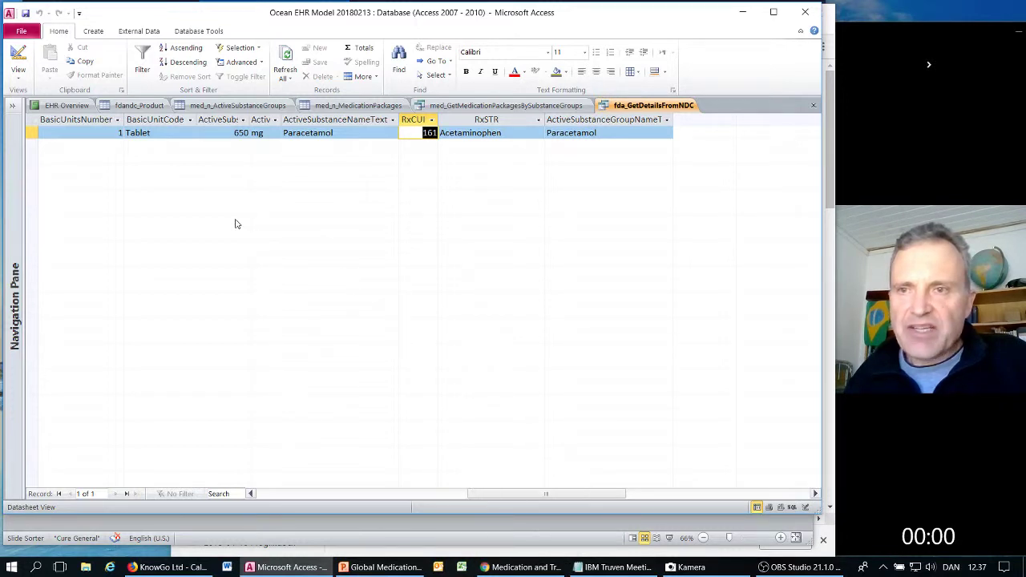
Step: Browse the medication tables among the database objects, and show the data model slide of Global Medication Database.pptx as a slide show in PowerPoint
left_click(12, 105)
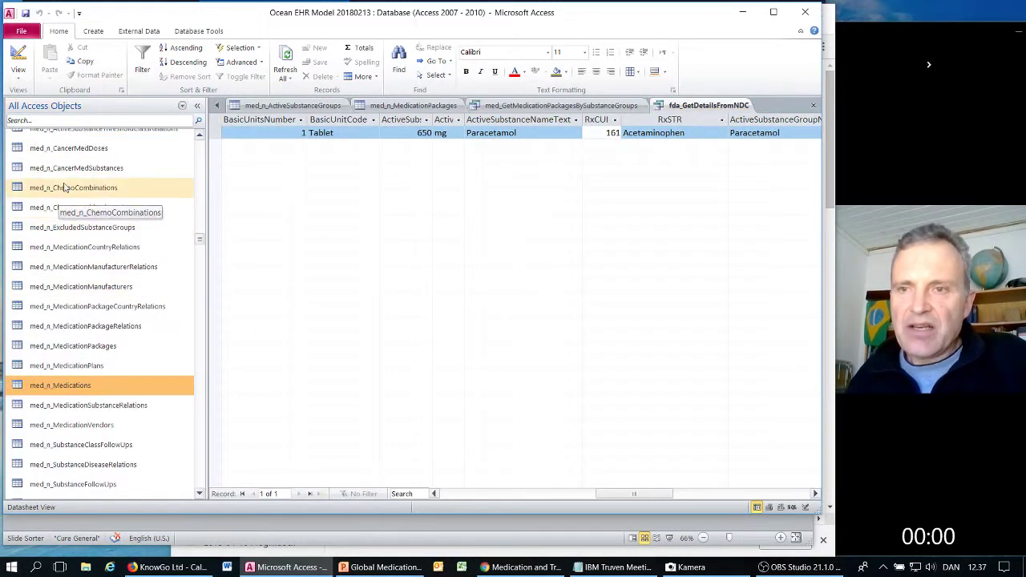
scroll(86, 452, "down", 4)
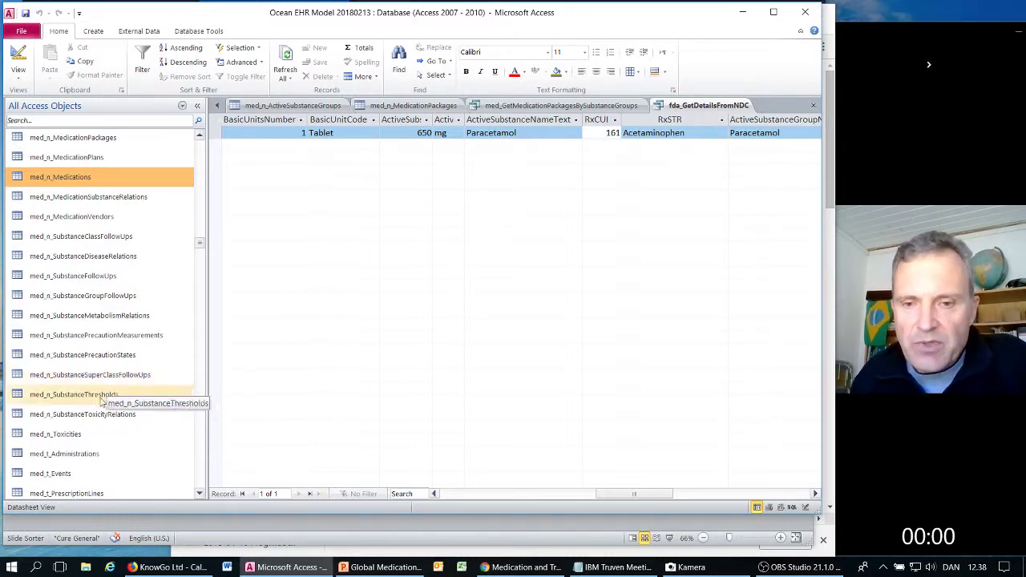
left_click(347, 569)
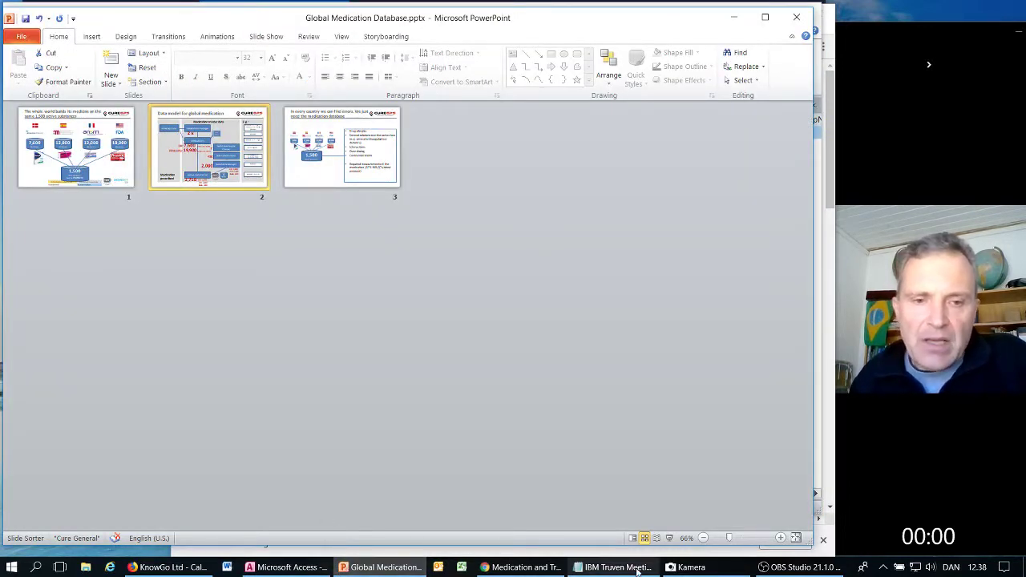
left_click(670, 538)
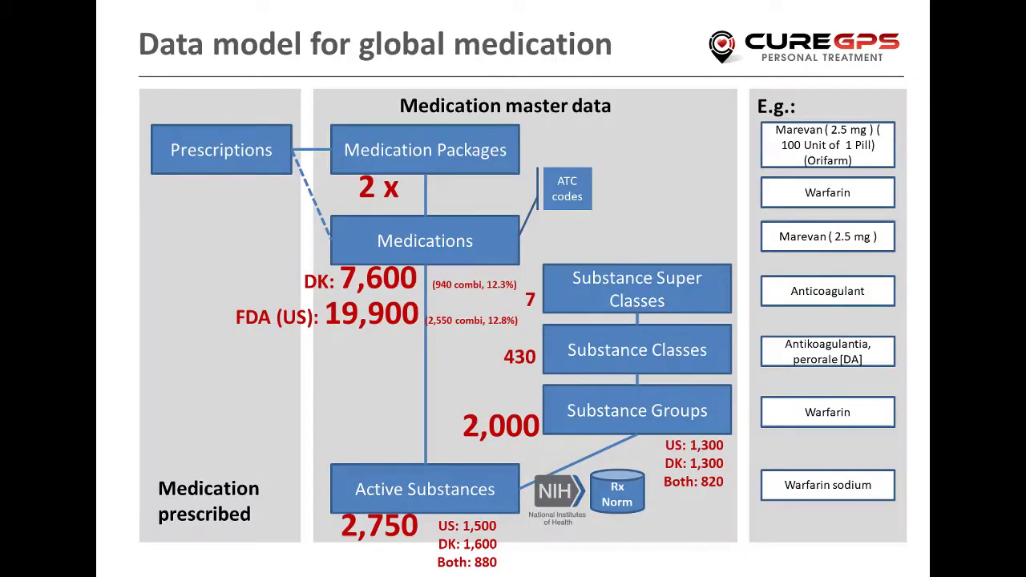
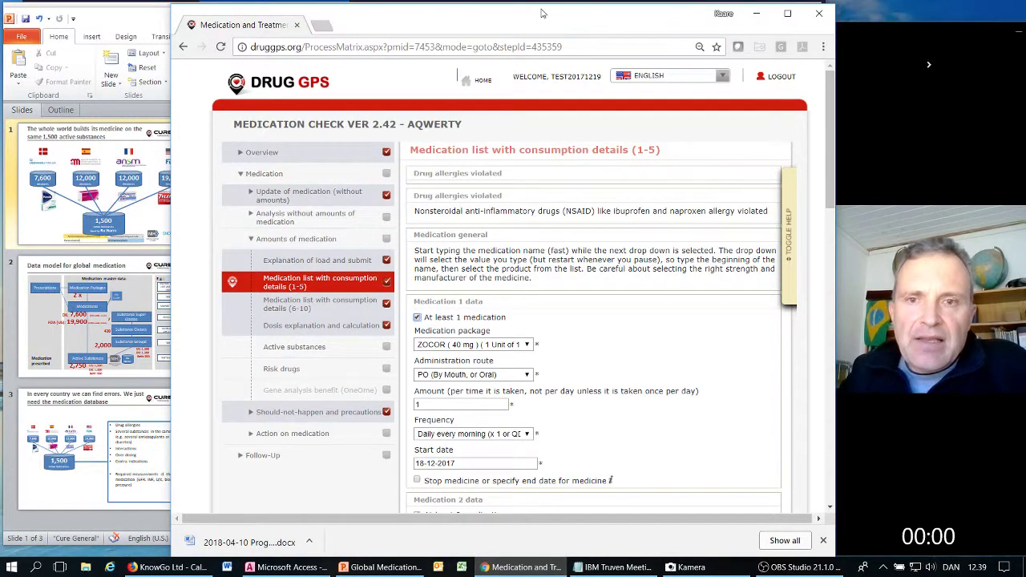
Step: In the Drug GPS page in Chrome, examine the package, route, amount, frequency and start date of medications 1 to 5
left_click_drag(543, 13, 565, 16)
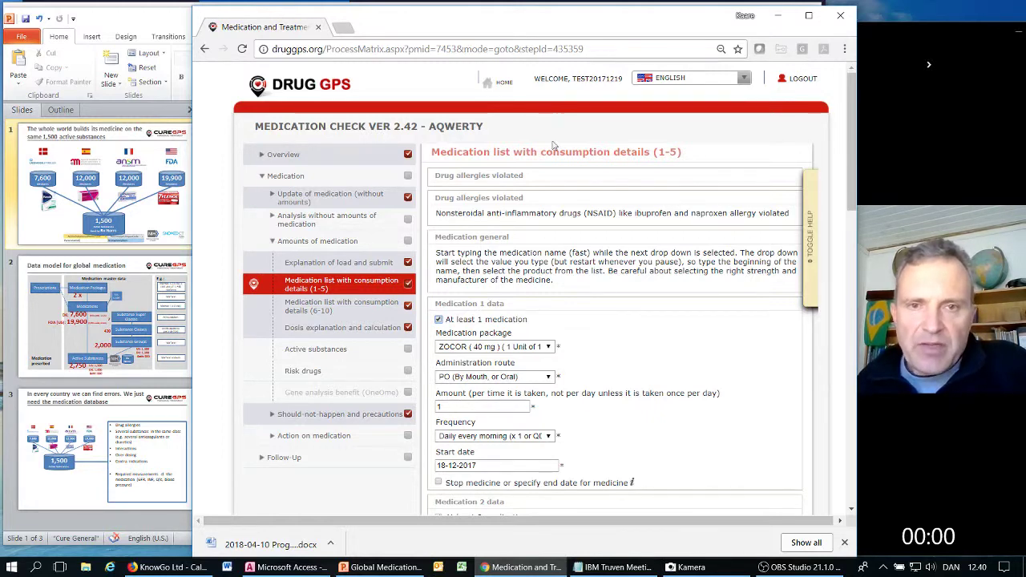
scroll(551, 198, "down", 3)
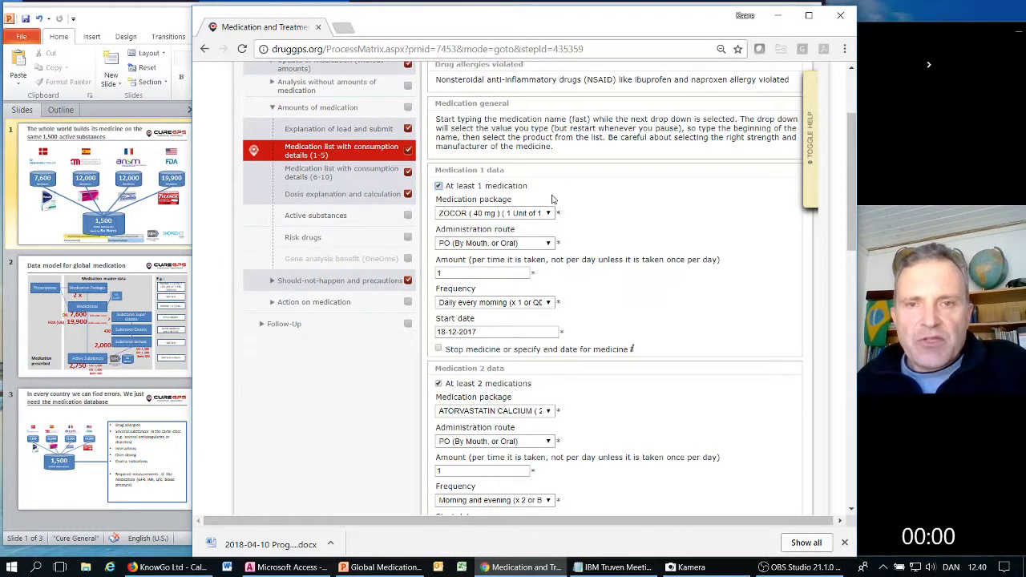
scroll(551, 198, "down", 2)
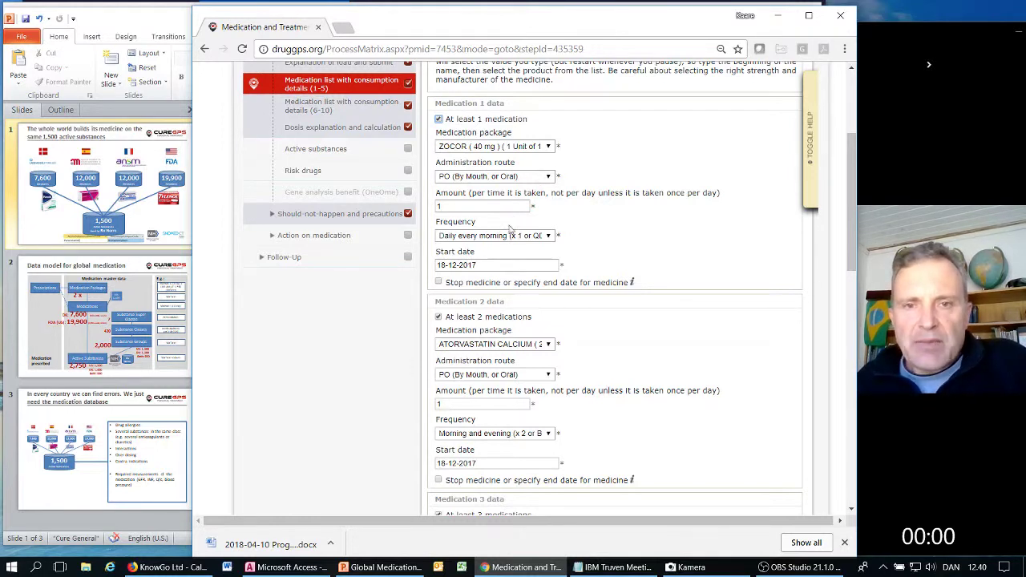
scroll(485, 309, "down", 1)
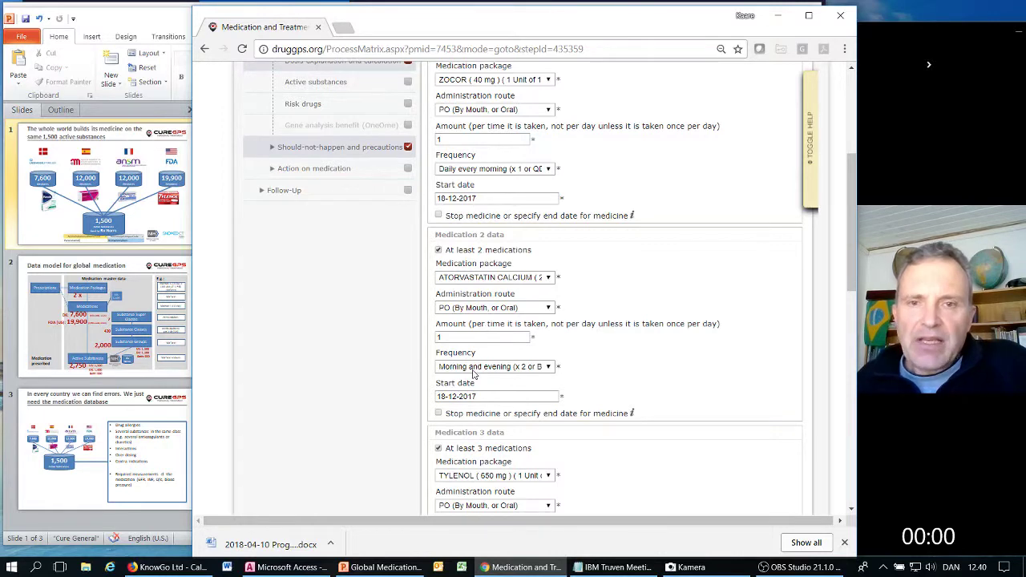
scroll(473, 373, "down", 3)
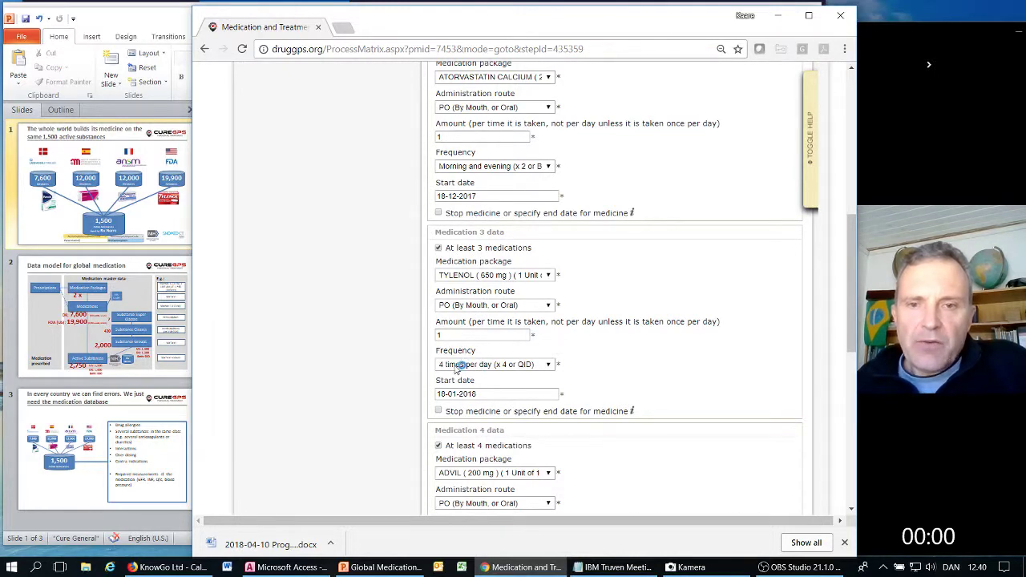
scroll(465, 367, "down", 2)
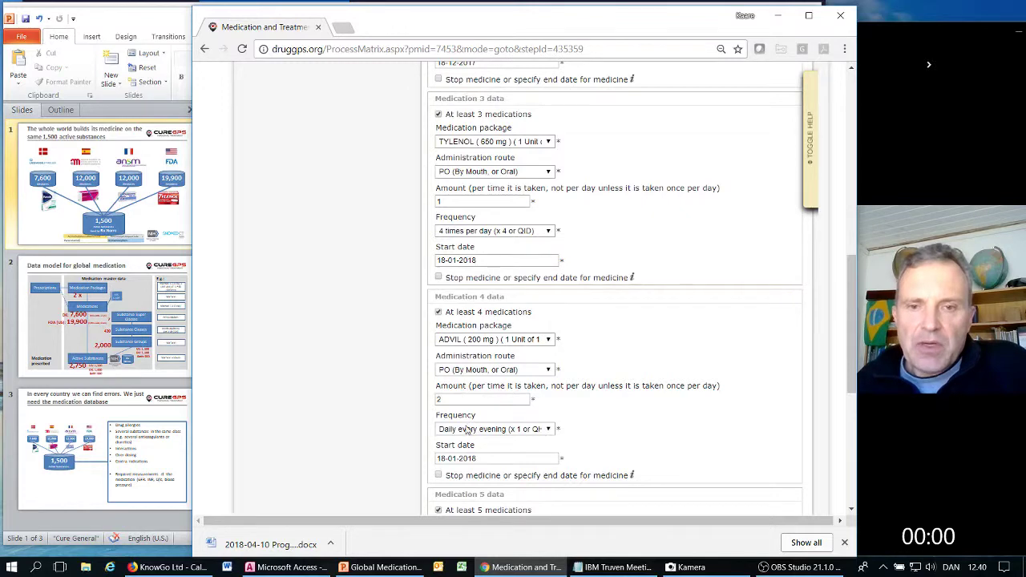
scroll(468, 430, "down", 3)
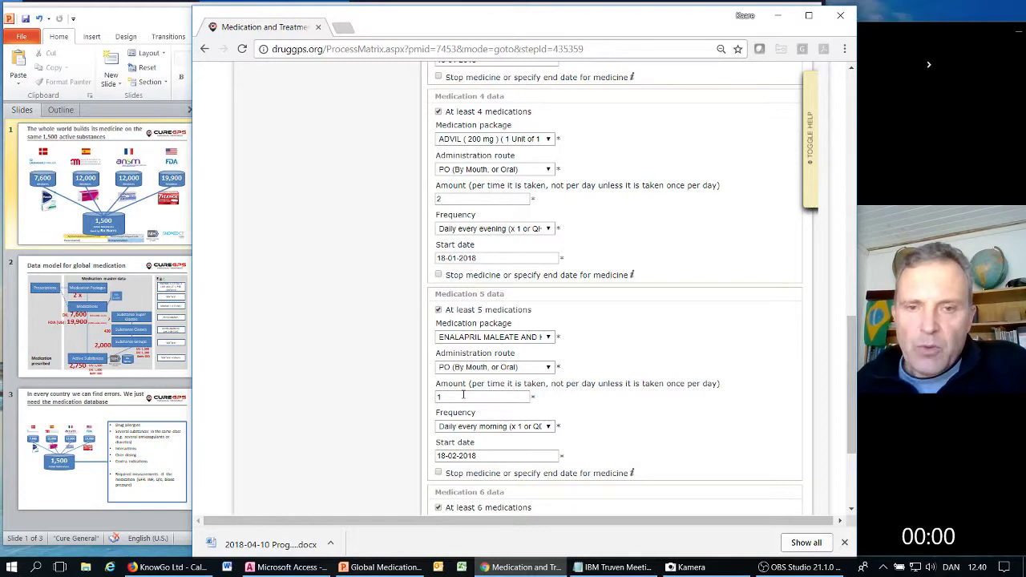
scroll(471, 427, "down", 2)
scroll(470, 428, "up", 2)
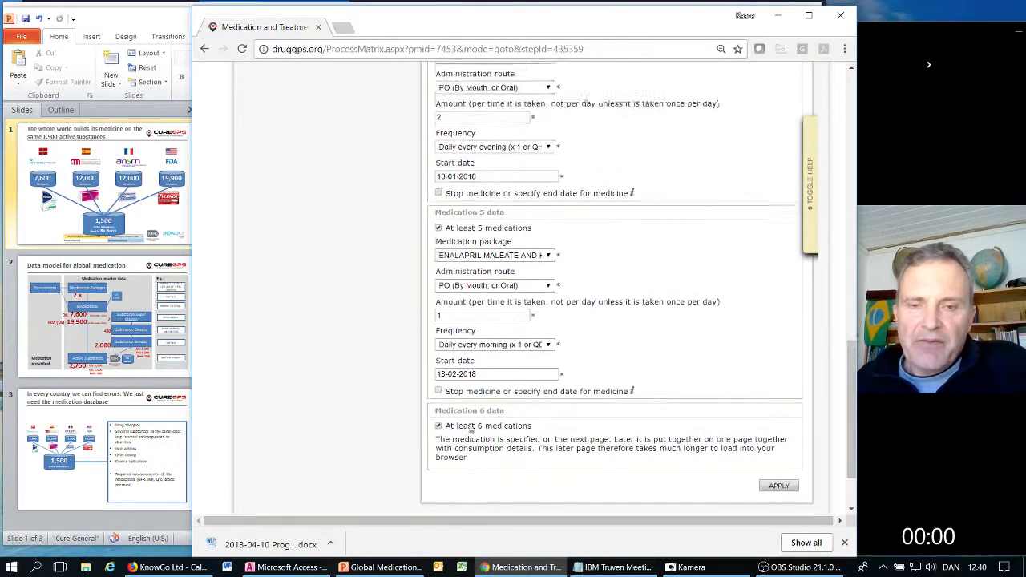
Step: Review the medication packages of medications 1 to 3 in the Medication list with consumption details
scroll(471, 428, "up", 7)
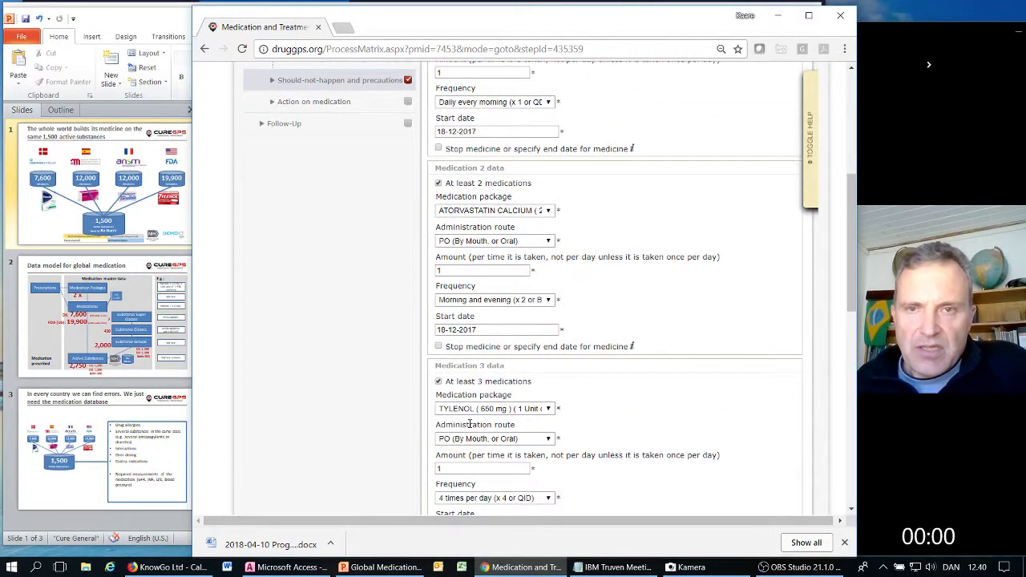
scroll(471, 421, "up", 4)
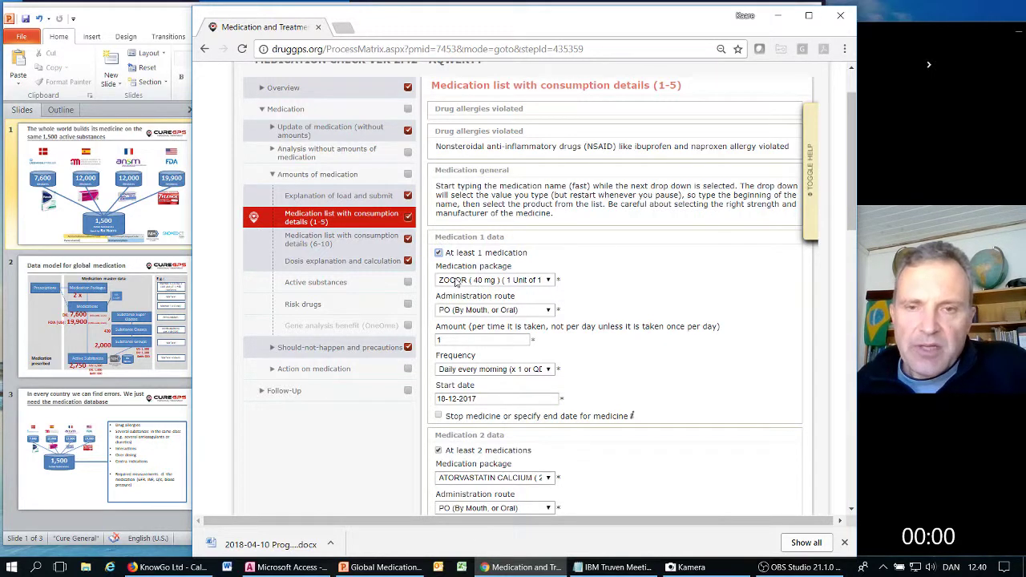
scroll(456, 280, "down", 3)
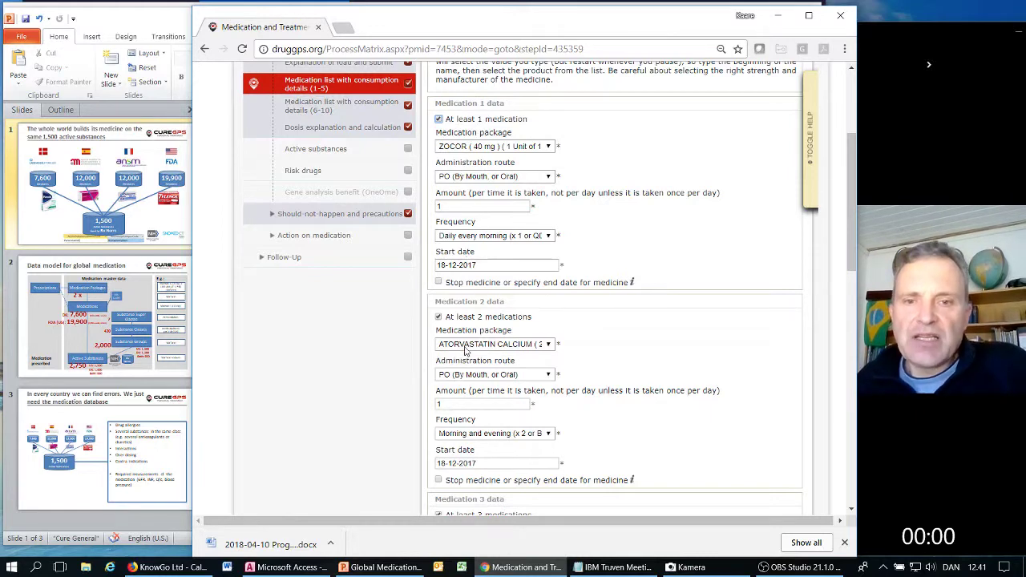
scroll(464, 350, "down", 7)
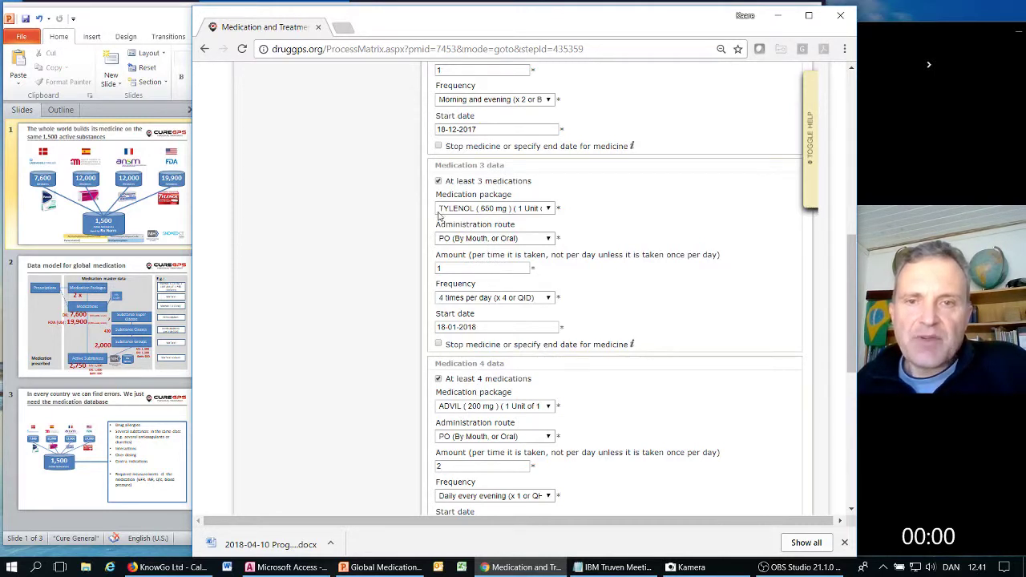
scroll(449, 248, "up", 6)
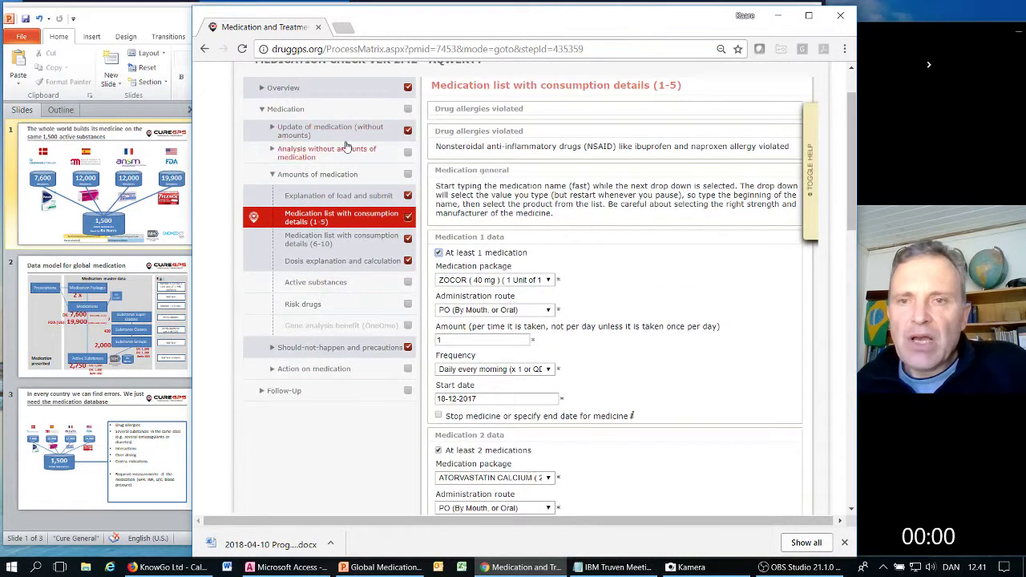
Step: Examine the Multiple in same active substance class page and both entries on the Medication direct interactions page, including the second entry's full medication name
left_click(343, 150)
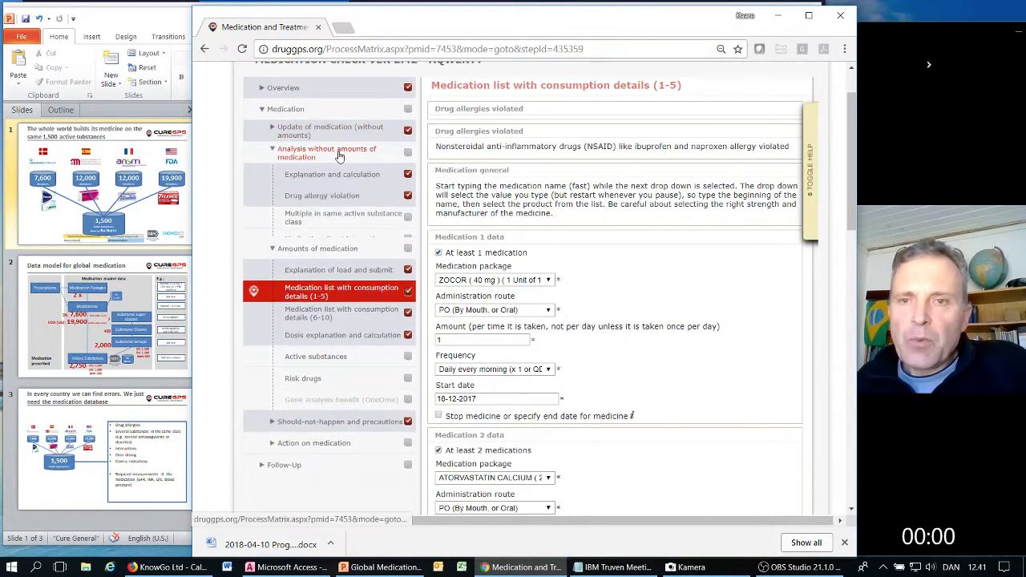
left_click(328, 217)
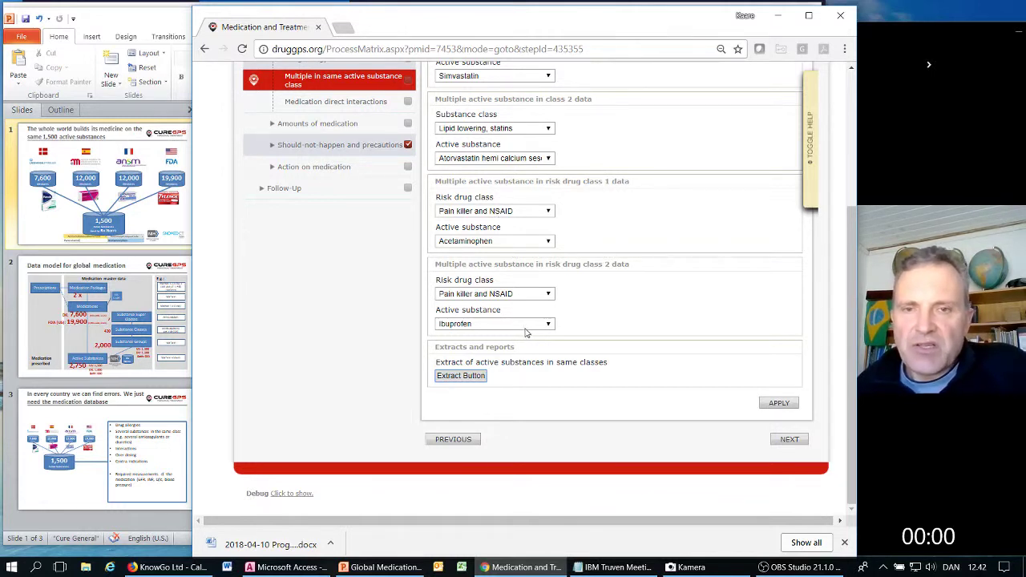
left_click(357, 113)
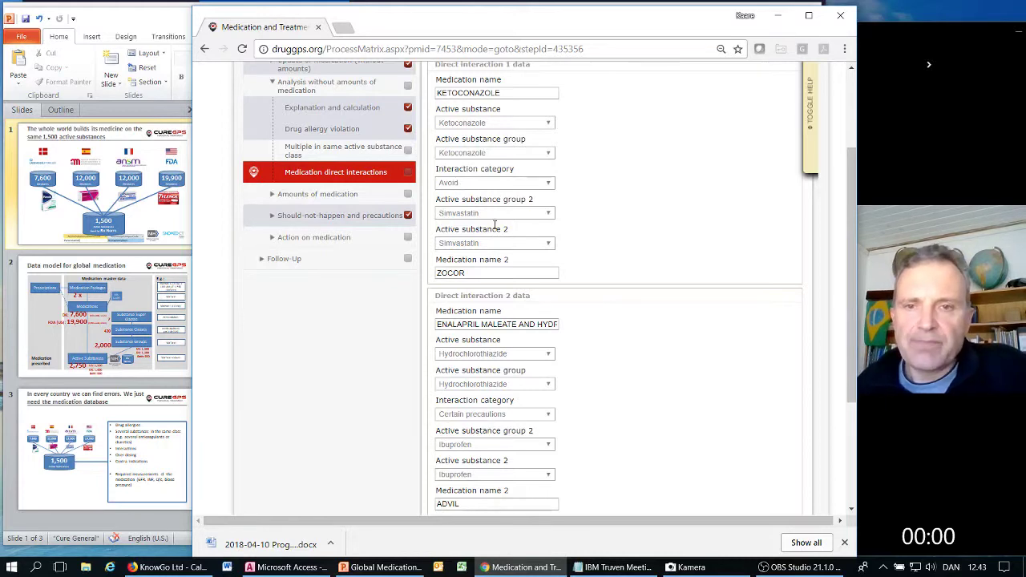
scroll(517, 255, "down", 1)
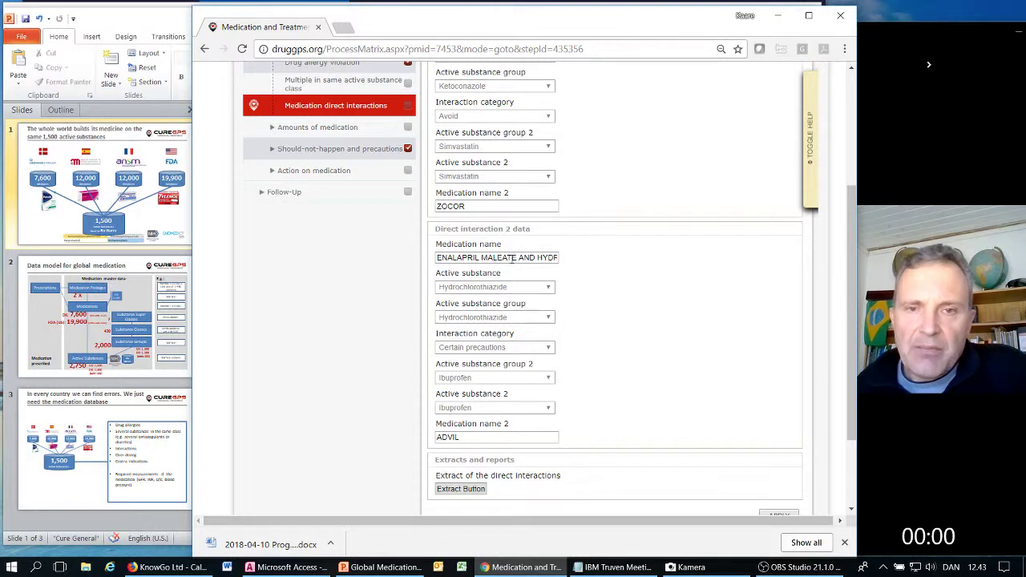
left_click_drag(536, 258, 585, 249)
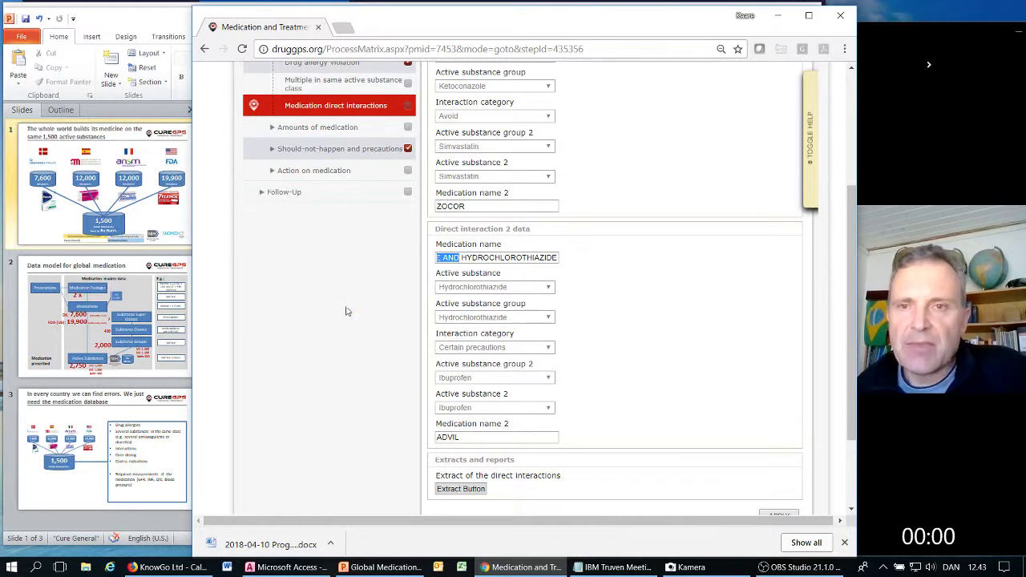
Step: Open the Active substances page under Amounts of medication and examine the amount and unit of substances 1 to 7
left_click(327, 137)
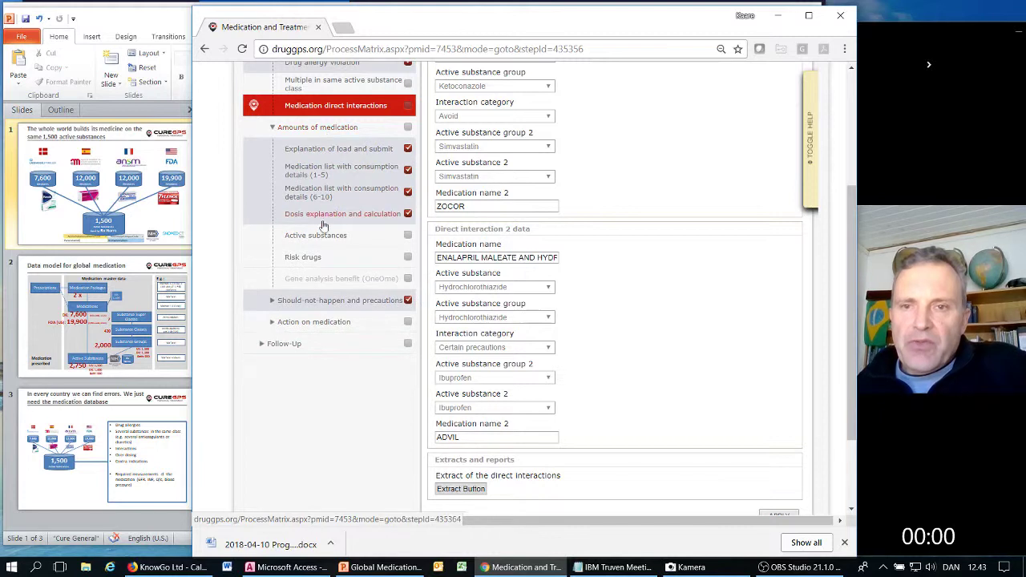
left_click(321, 237)
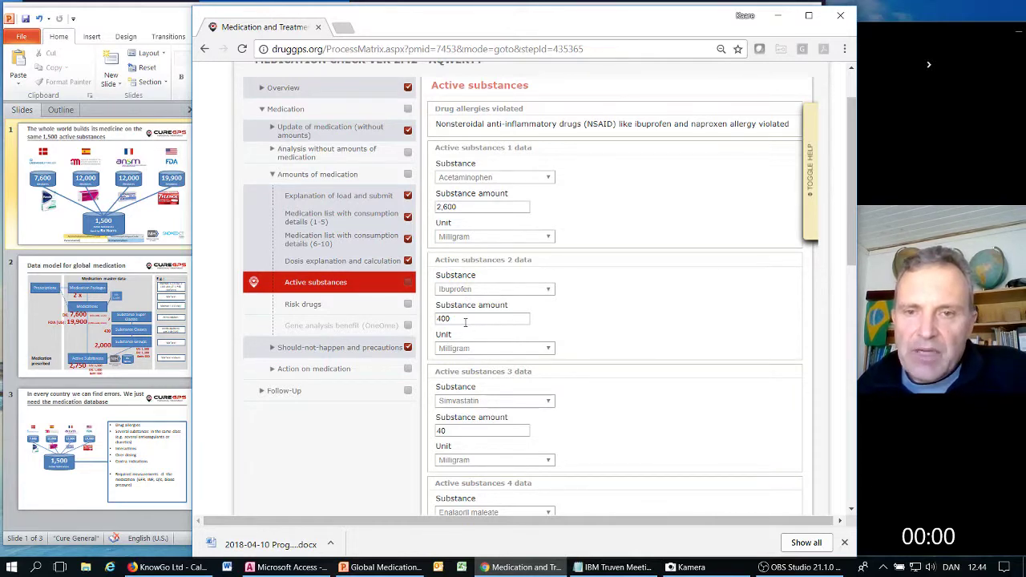
scroll(481, 371, "down", 3)
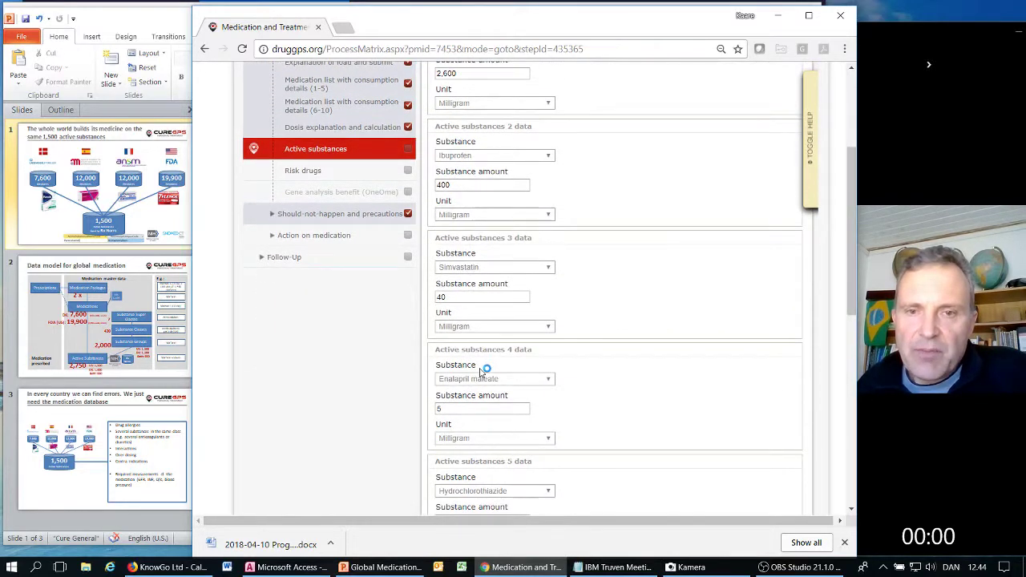
scroll(481, 371, "down", 2)
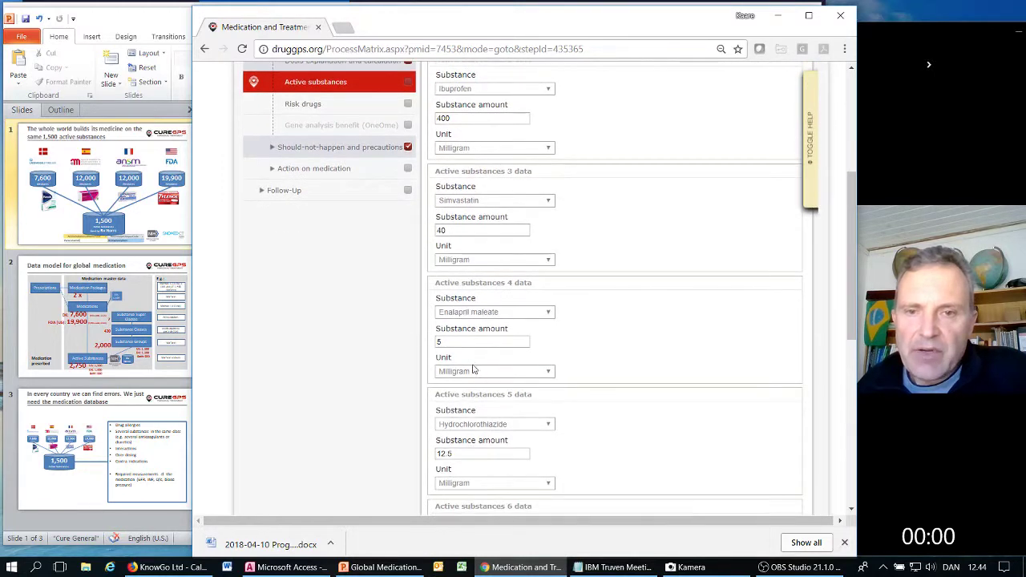
scroll(473, 370, "down", 2)
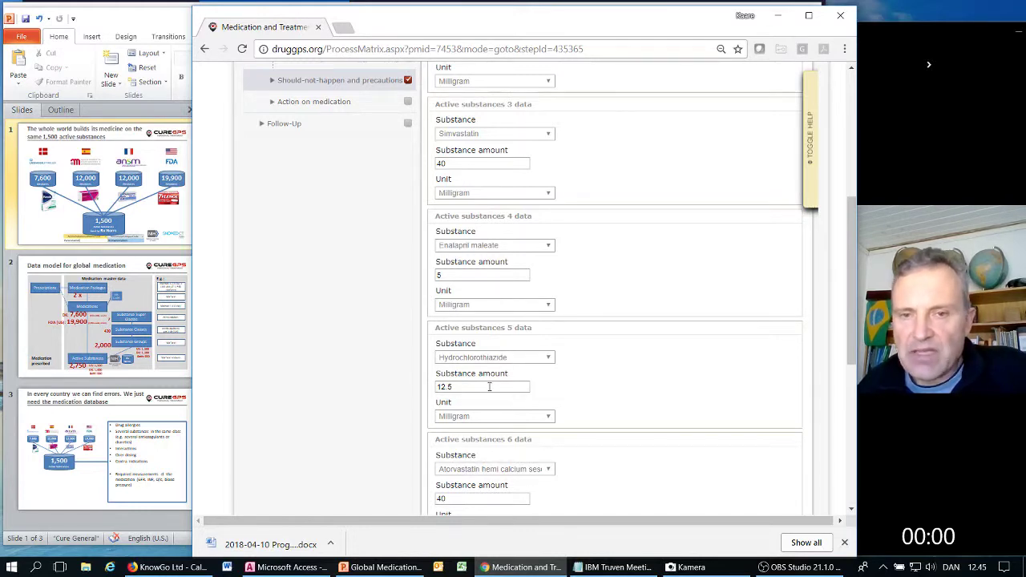
scroll(489, 387, "down", 2)
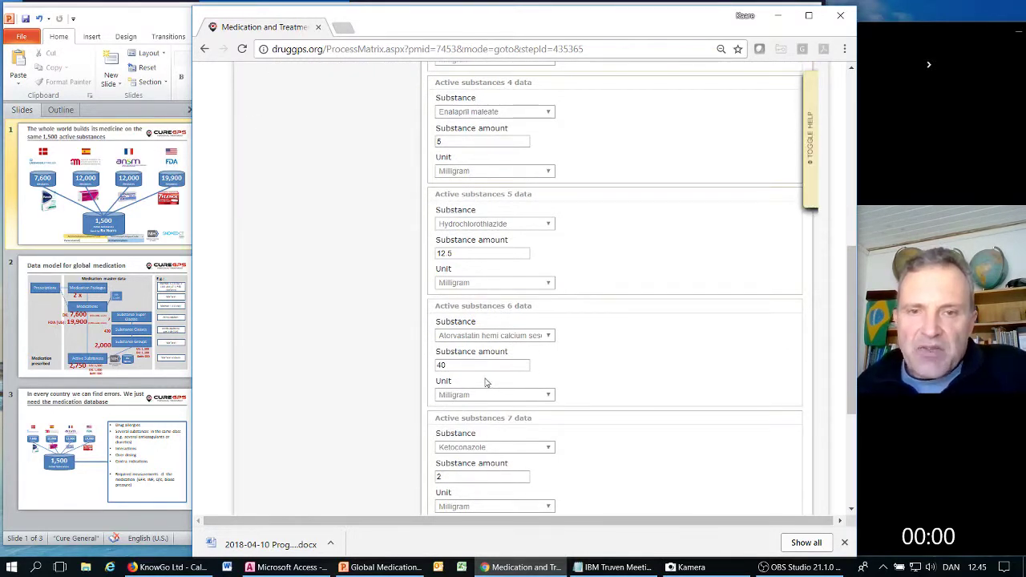
scroll(493, 417, "down", 1)
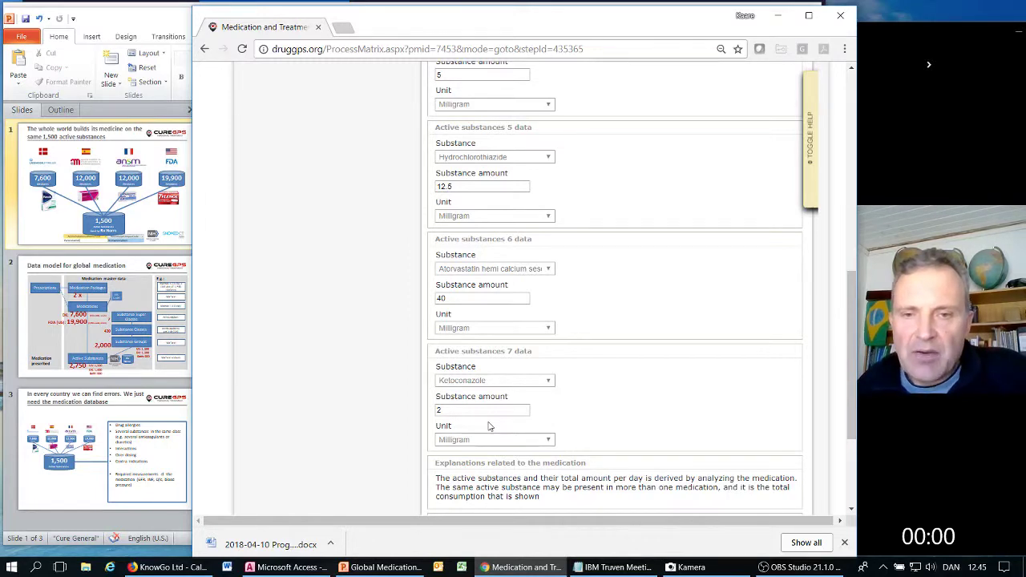
scroll(503, 454, "up", 7)
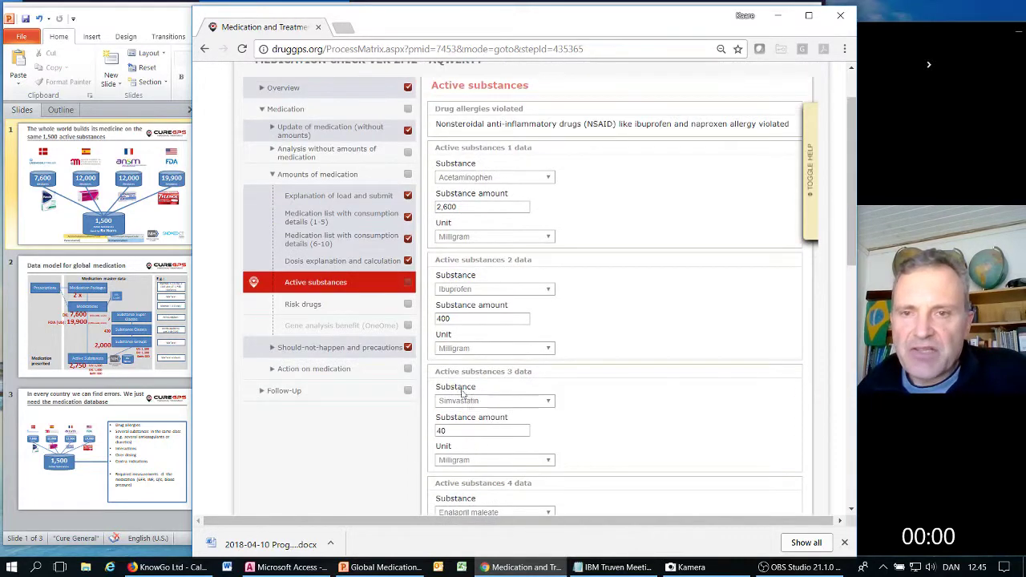
Step: Open the Risk drugs page and look through the Person steps of the Overview section
left_click(377, 312)
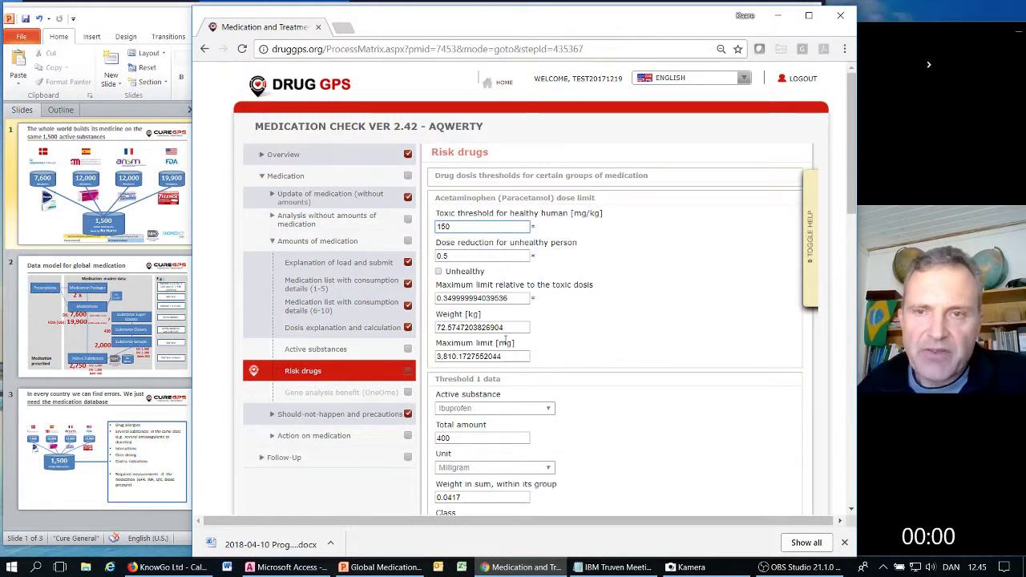
left_click(306, 157)
left_click(308, 177)
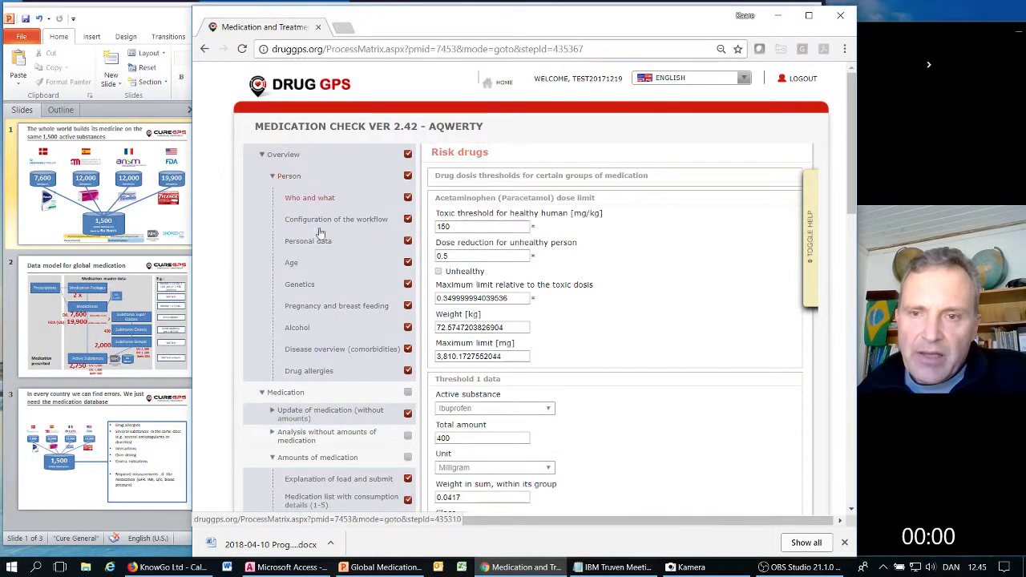
left_click(317, 160)
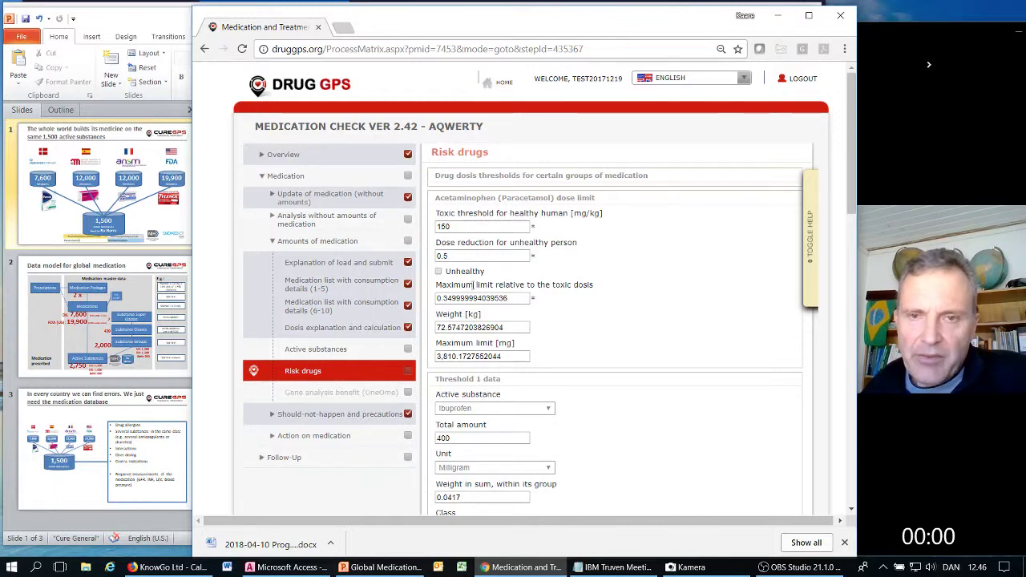
Step: Examine the acetaminophen dose limit, the data of thresholds 1 to 3 and the Threshold 1 passed data for risk drugs
scroll(564, 310, "down", 1)
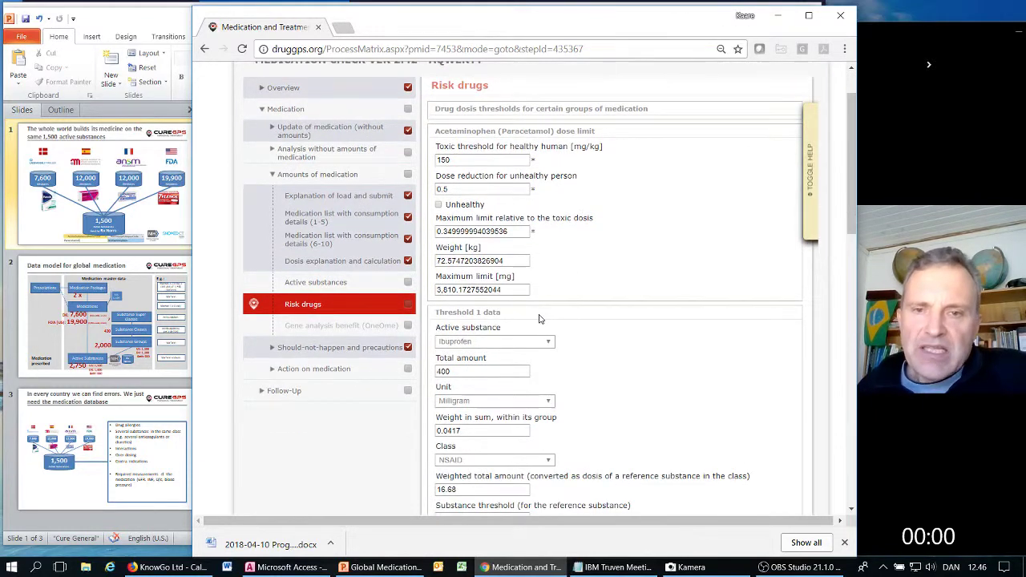
scroll(541, 317, "down", 1)
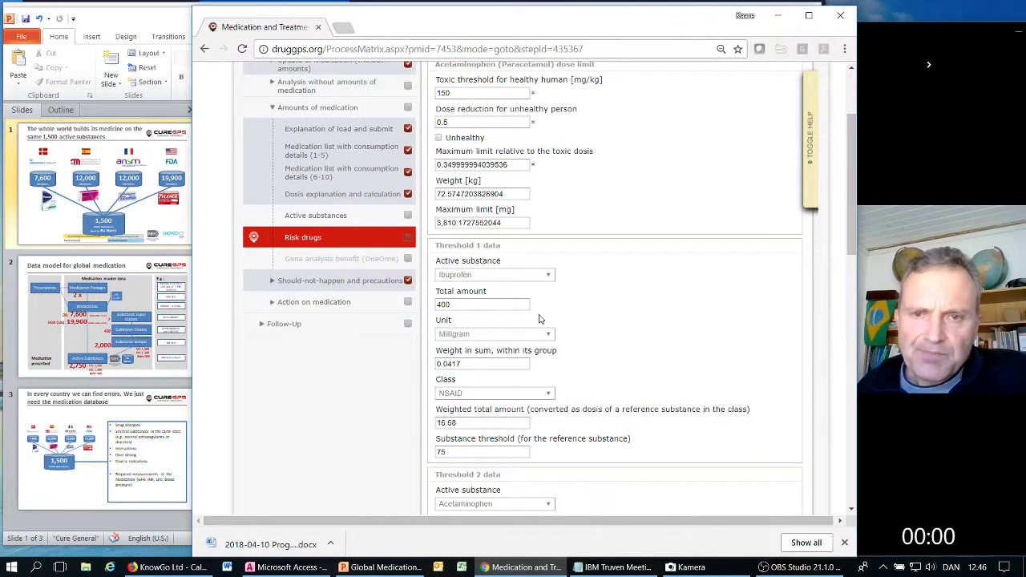
scroll(539, 318, "down", 1)
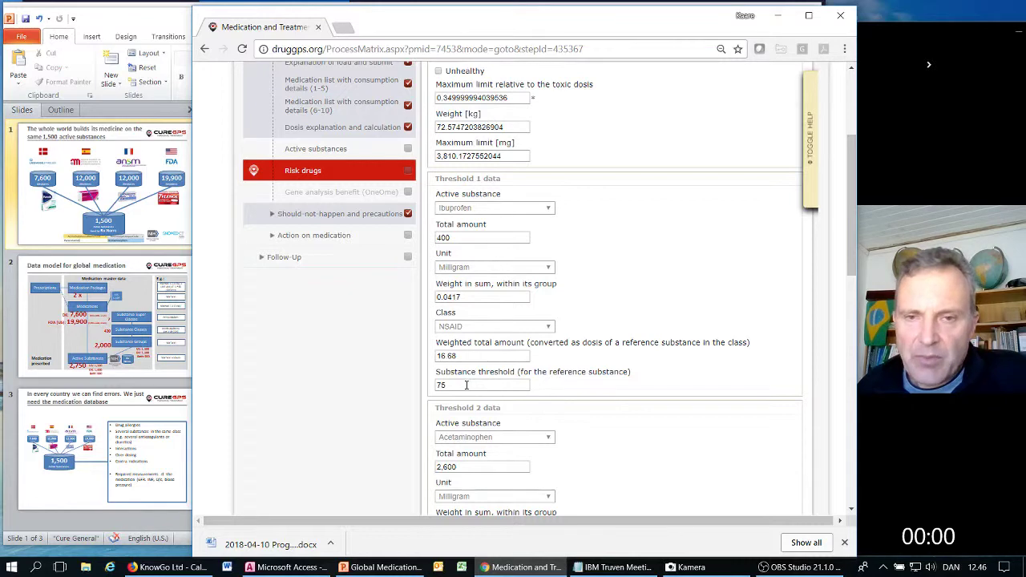
scroll(466, 385, "down", 1)
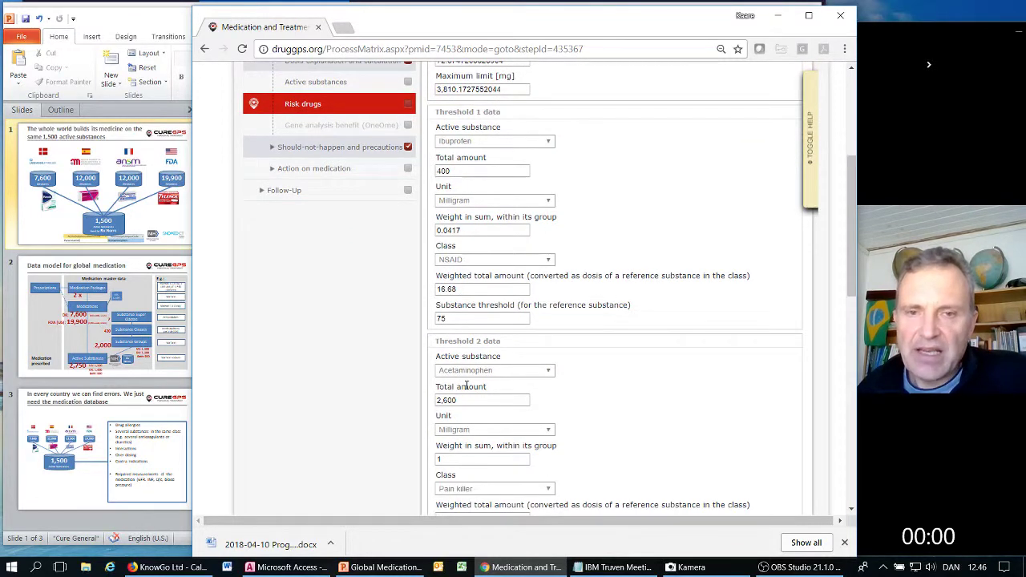
scroll(466, 385, "down", 2)
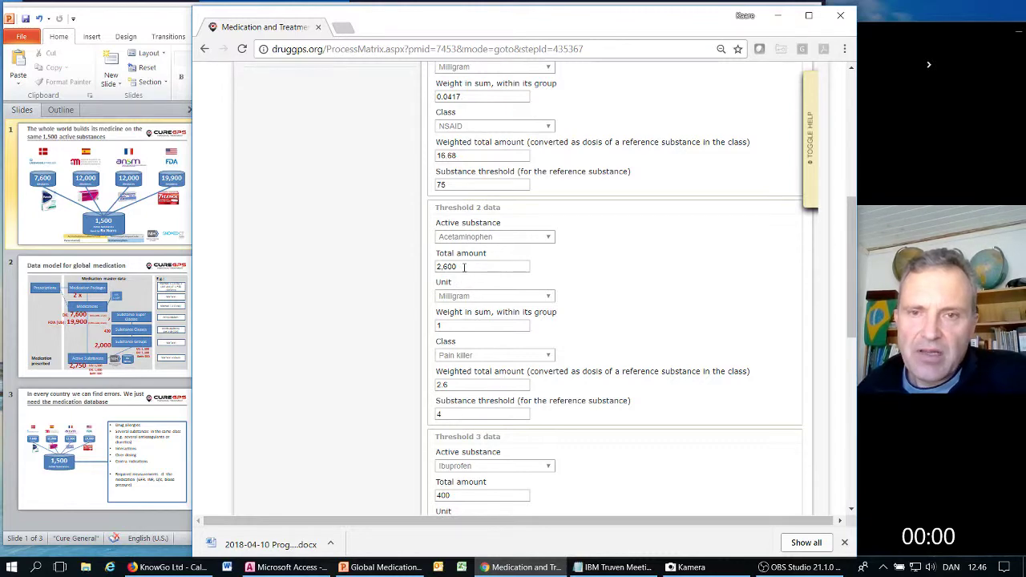
scroll(464, 267, "up", 4)
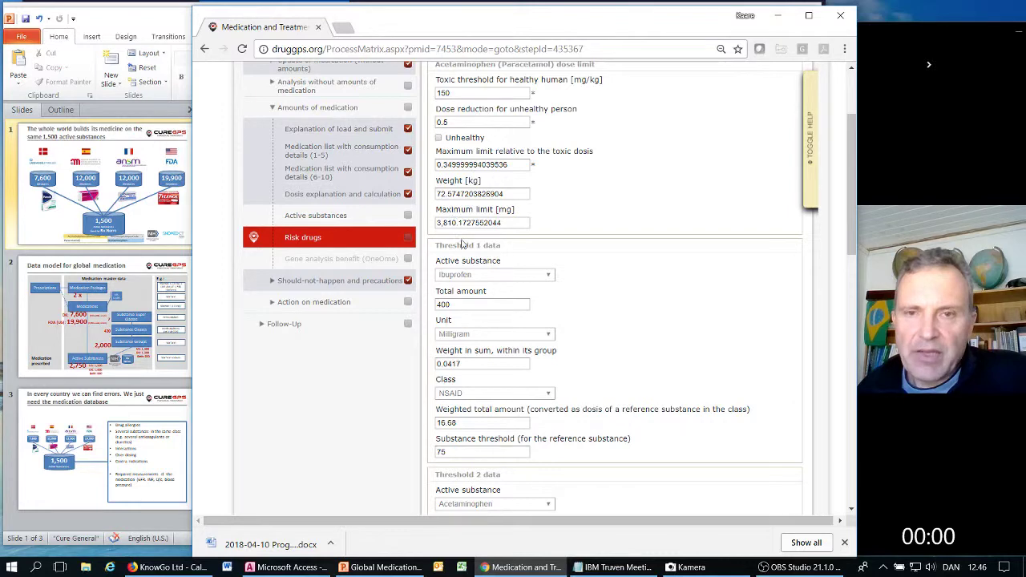
scroll(468, 259, "down", 5)
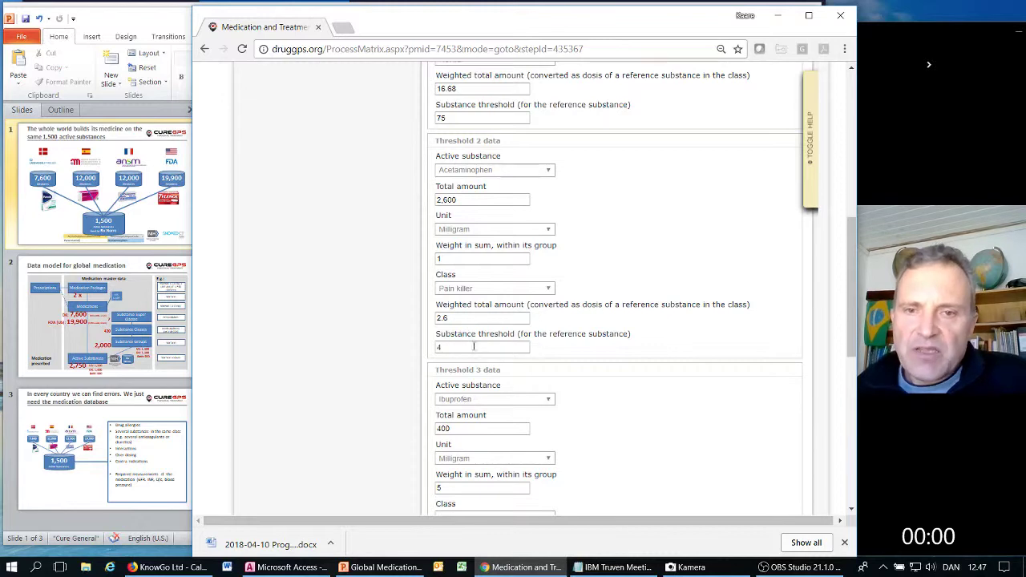
scroll(472, 350, "down", 3)
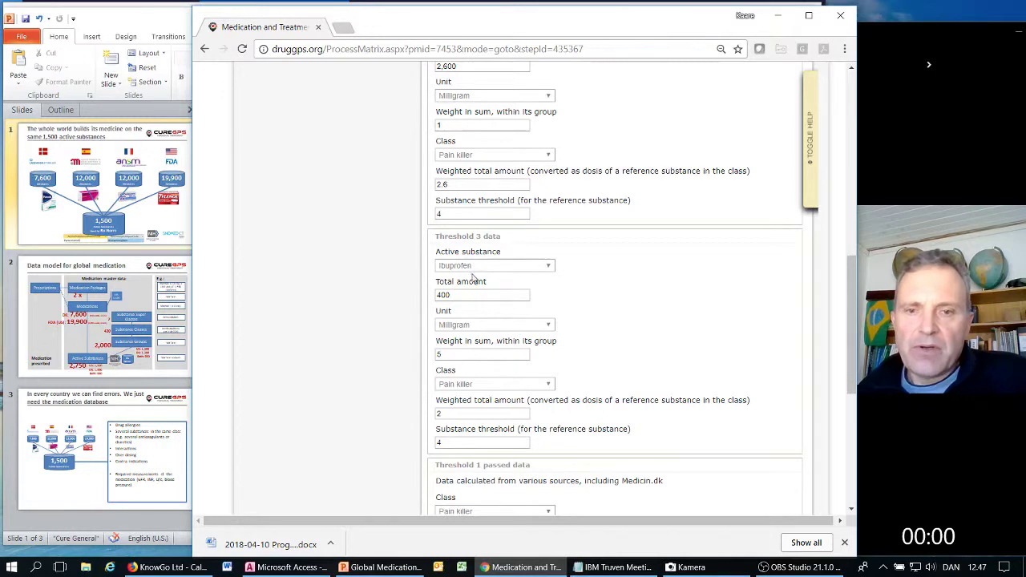
scroll(472, 275, "down", 1)
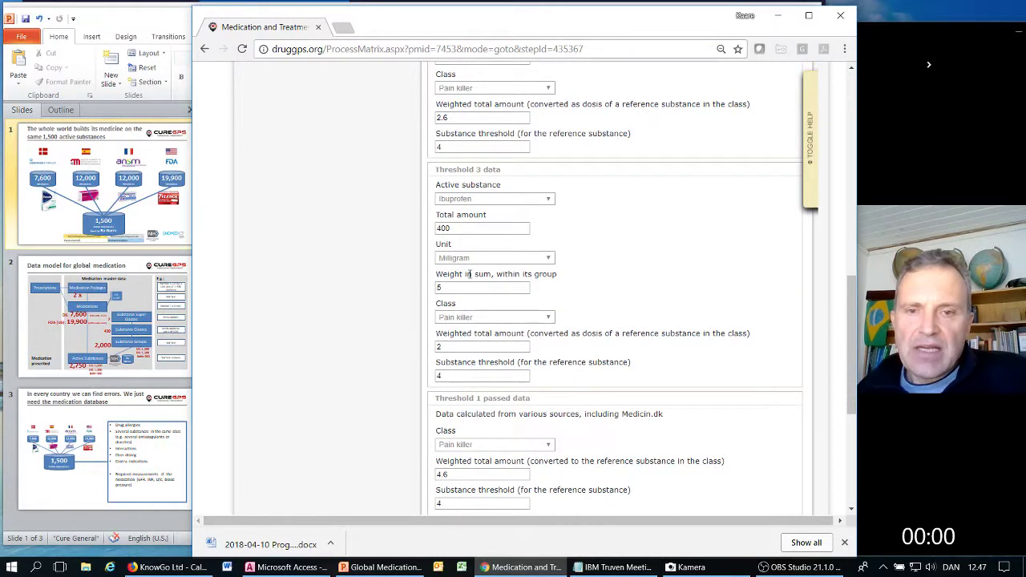
scroll(469, 275, "down", 2)
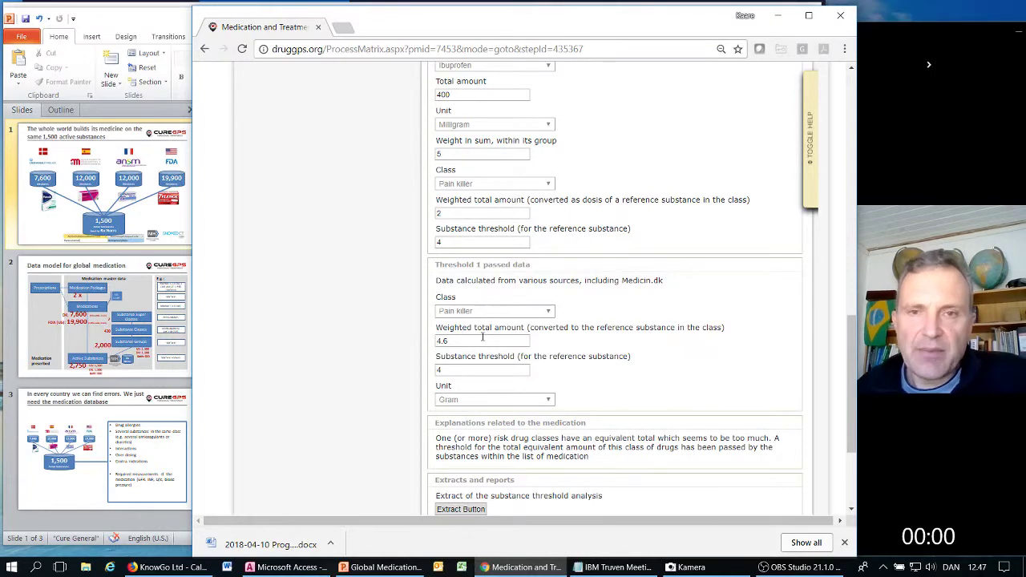
scroll(482, 338, "up", 15)
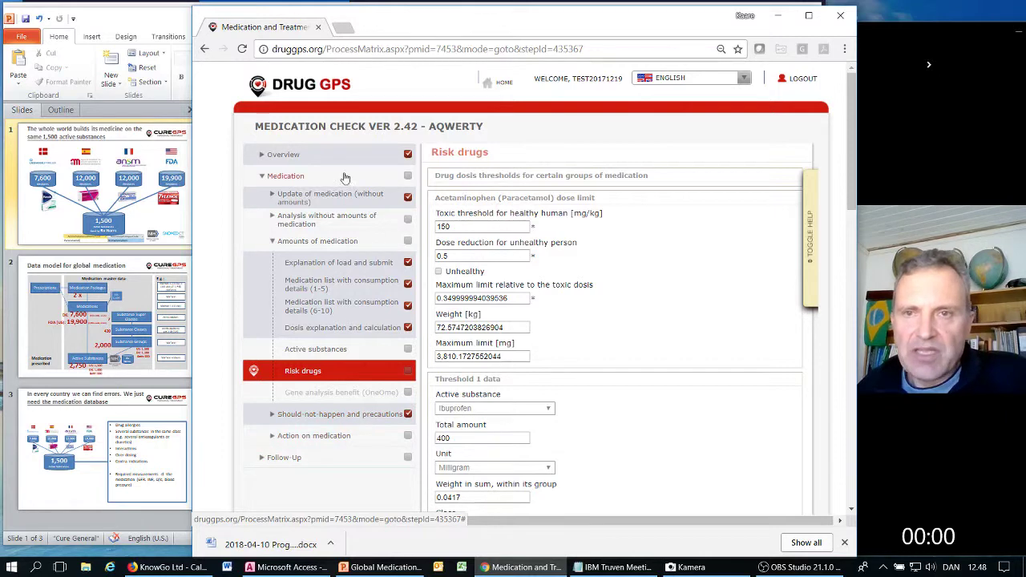
scroll(504, 457, "down", 2)
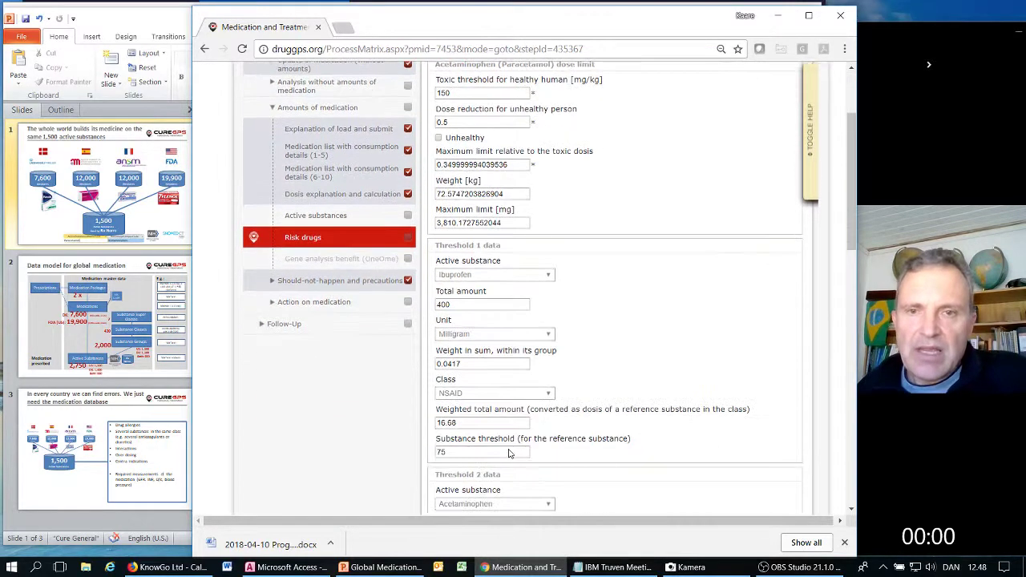
Step: Switch to Global Medication Database.pptx in PowerPoint, with the slide about the same 1,500 active substances
left_click(164, 212)
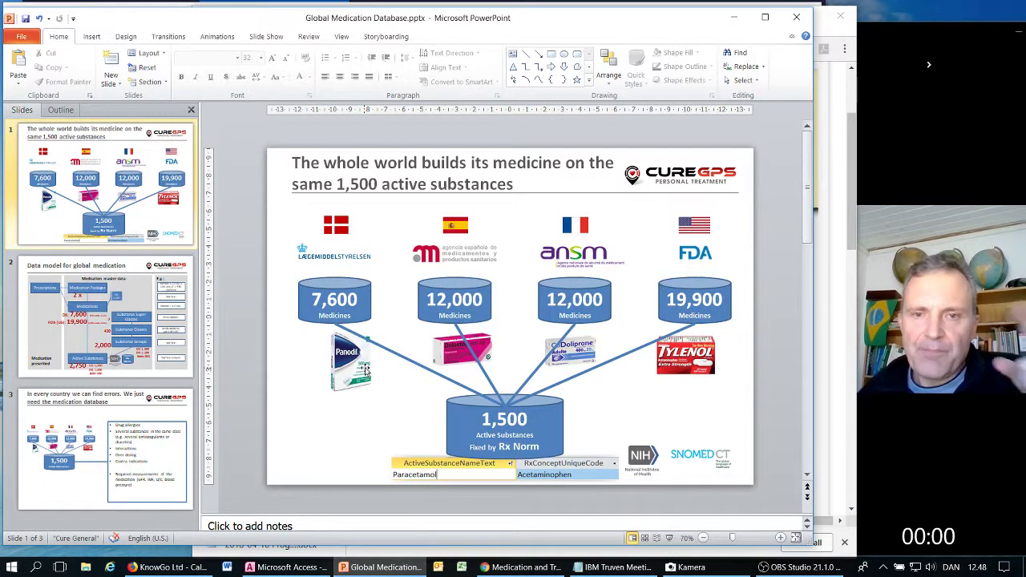